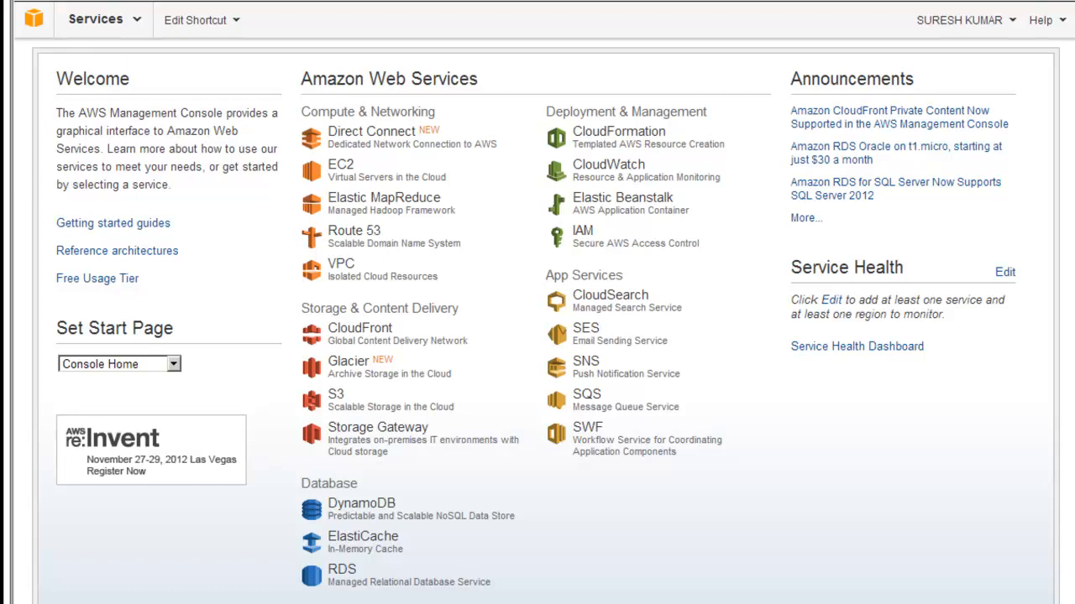
- Open the EC2 service dashboard from the list of Amazon Web Services
left_click(320, 172)
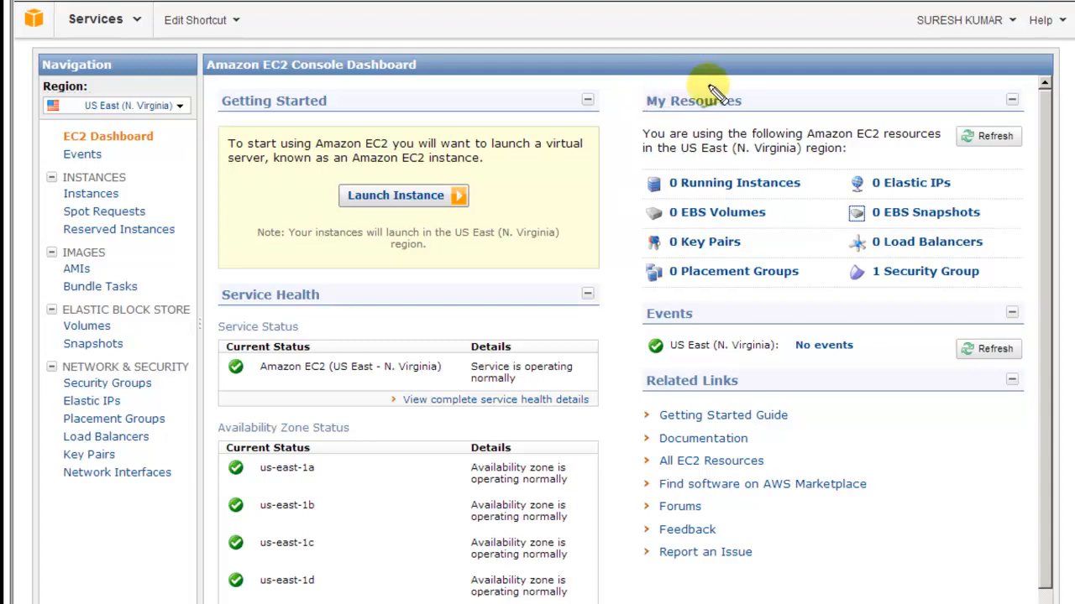
mouse_move(720, 84)
left_mouse_down()
mouse_move(643, 96)
mouse_move(654, 131)
mouse_move(780, 114)
mouse_move(718, 84)
left_mouse_up()
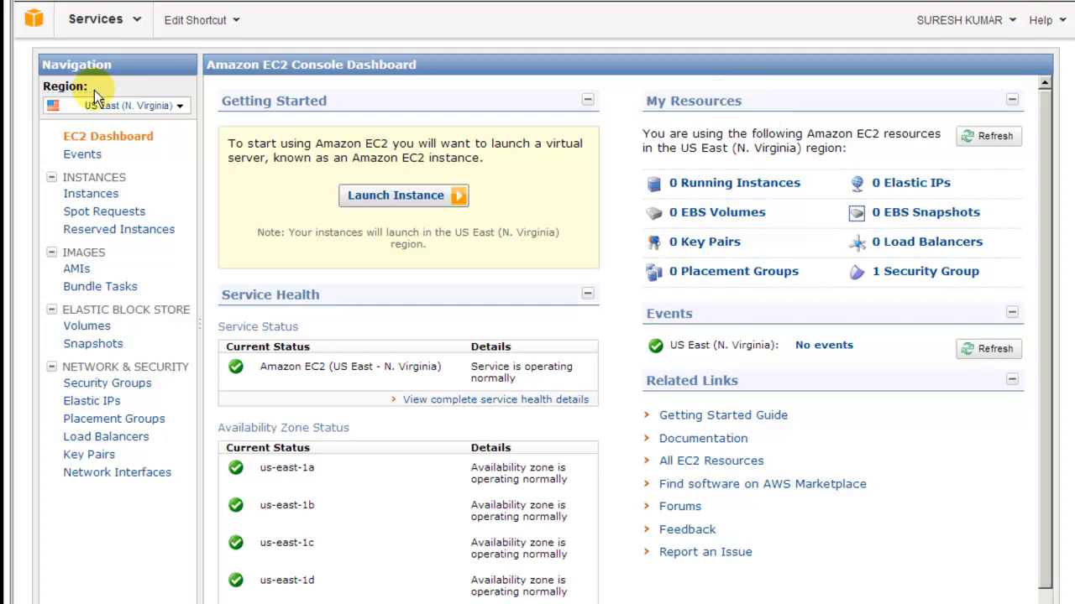
- Switch the region to EU West (Ireland) and review its availability zones
left_click(179, 106)
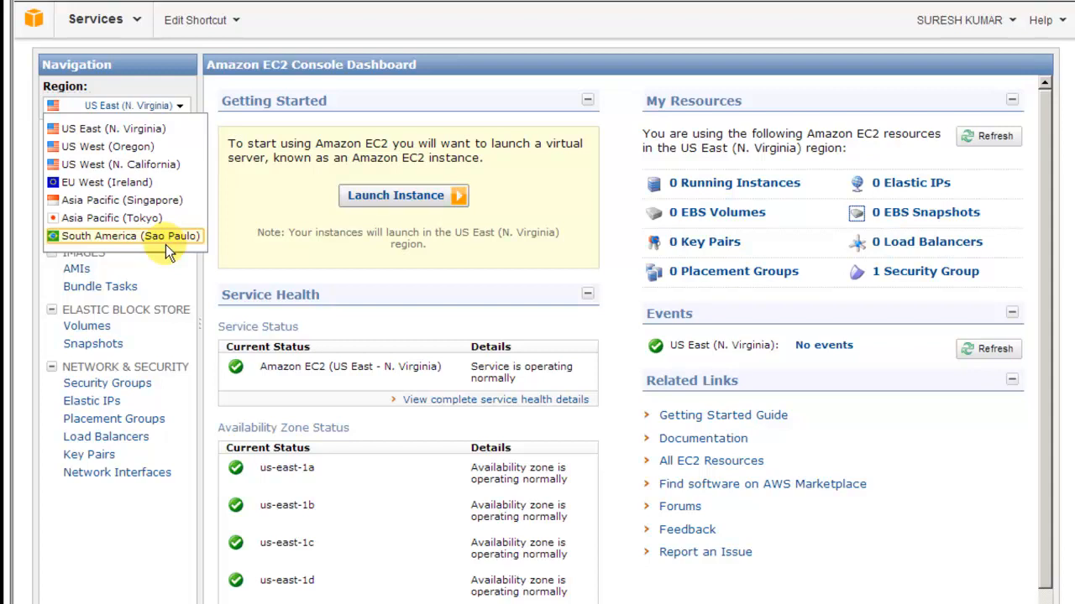
left_click(126, 182)
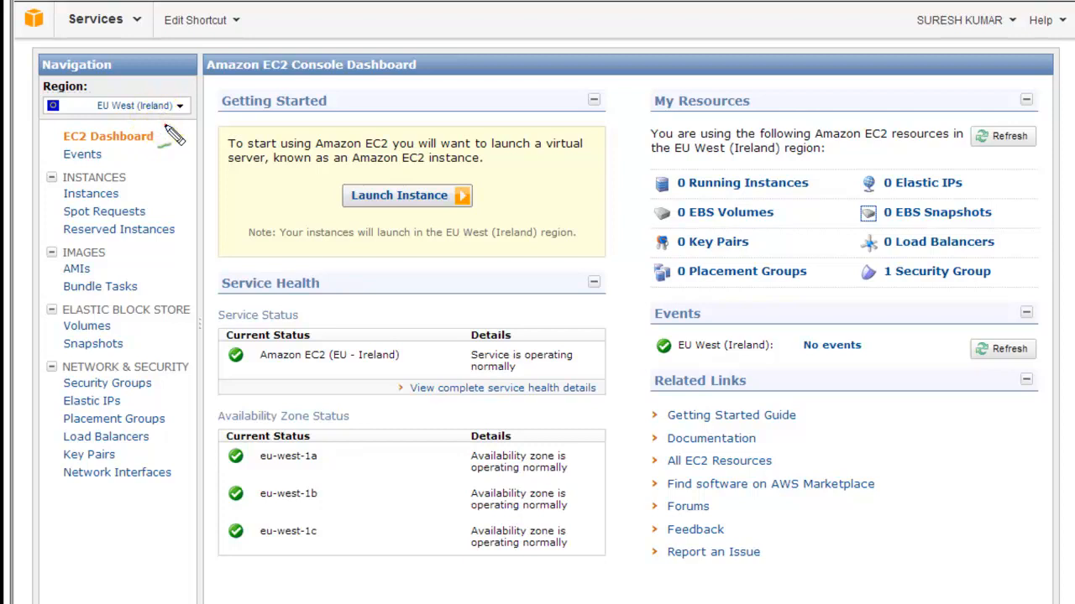
mouse_move(165, 125)
left_mouse_down()
mouse_move(283, 390)
mouse_move(273, 389)
mouse_move(284, 375)
mouse_move(270, 385)
left_mouse_up()
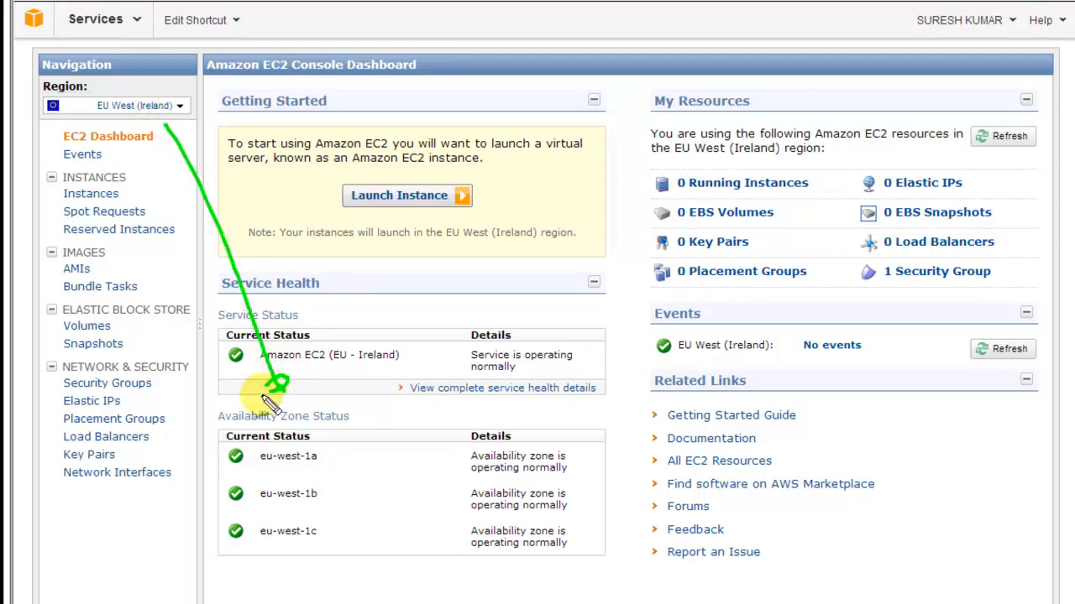
mouse_move(391, 405)
left_mouse_down()
mouse_move(220, 399)
mouse_move(196, 445)
mouse_move(235, 536)
mouse_move(445, 586)
mouse_move(590, 568)
mouse_move(607, 468)
mouse_move(554, 410)
mouse_move(401, 416)
left_mouse_up()
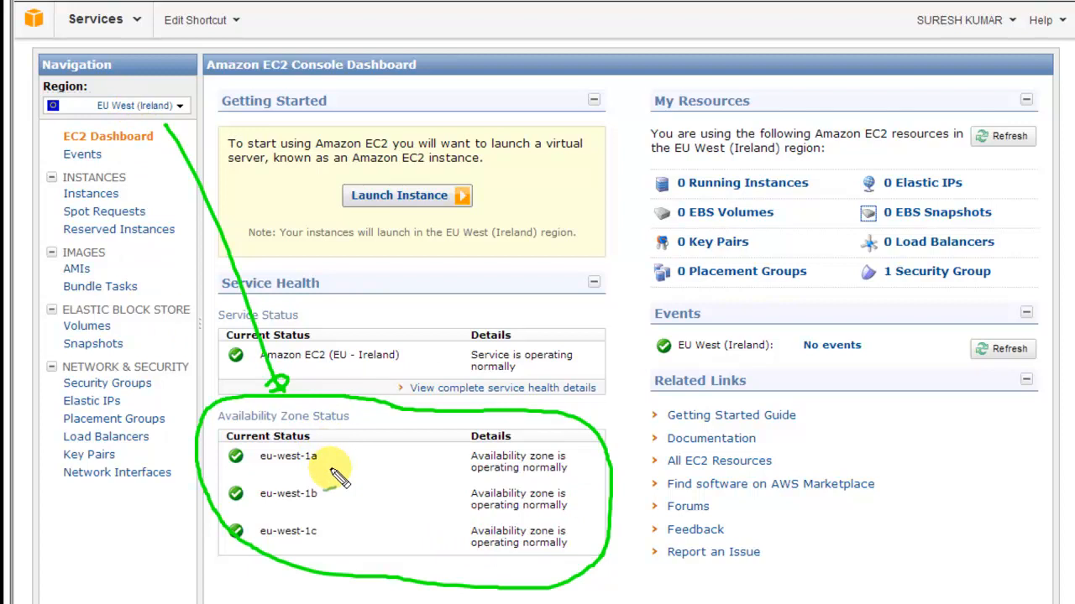
key("Escape")
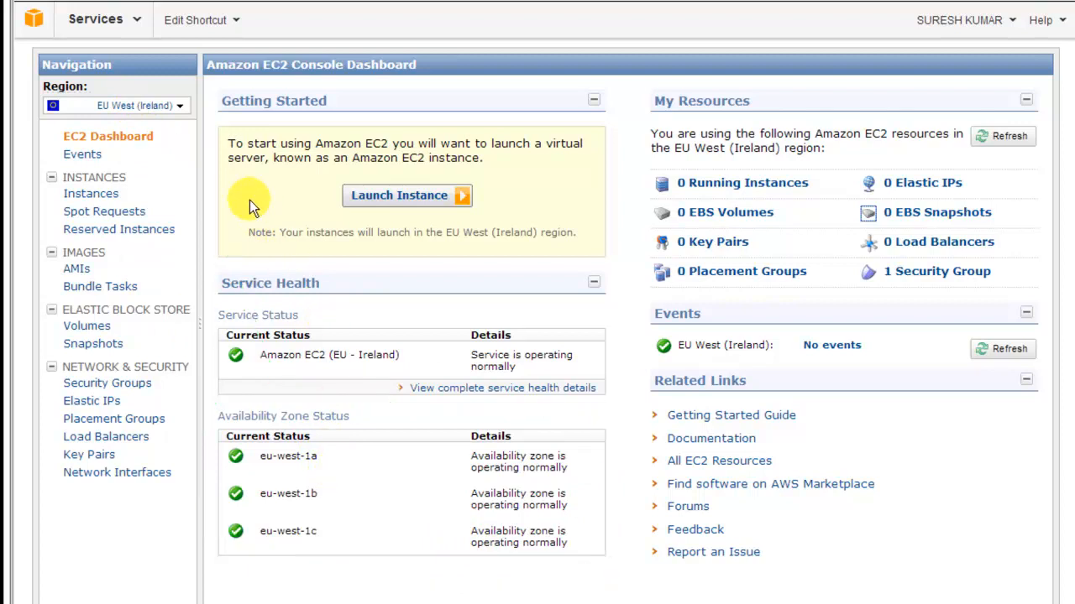
- Change the region to US West (N. California) and check which availability zones it offers
left_click(178, 107)
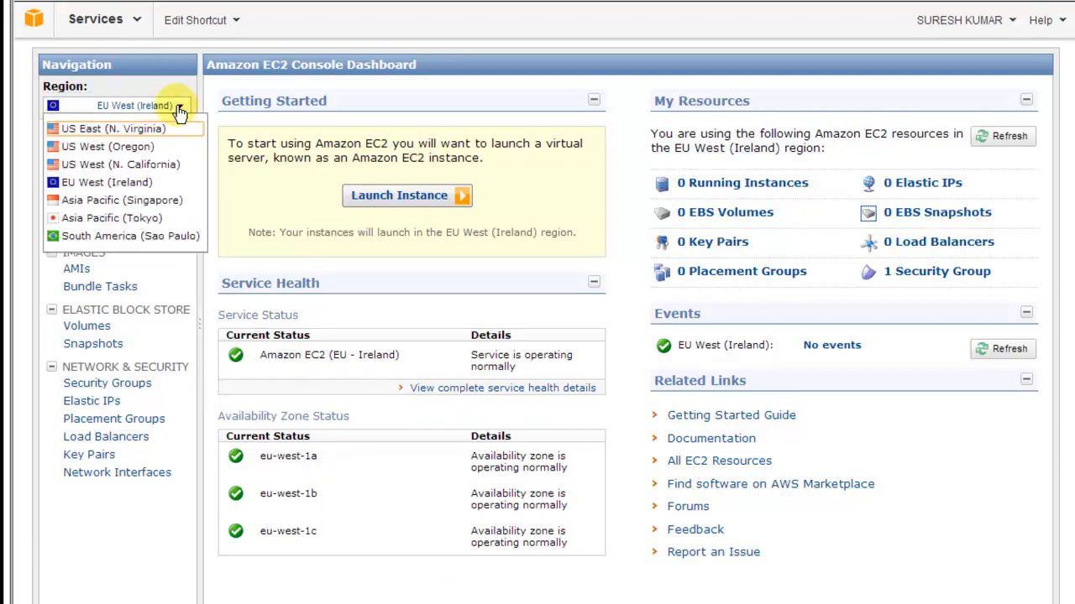
left_click(150, 165)
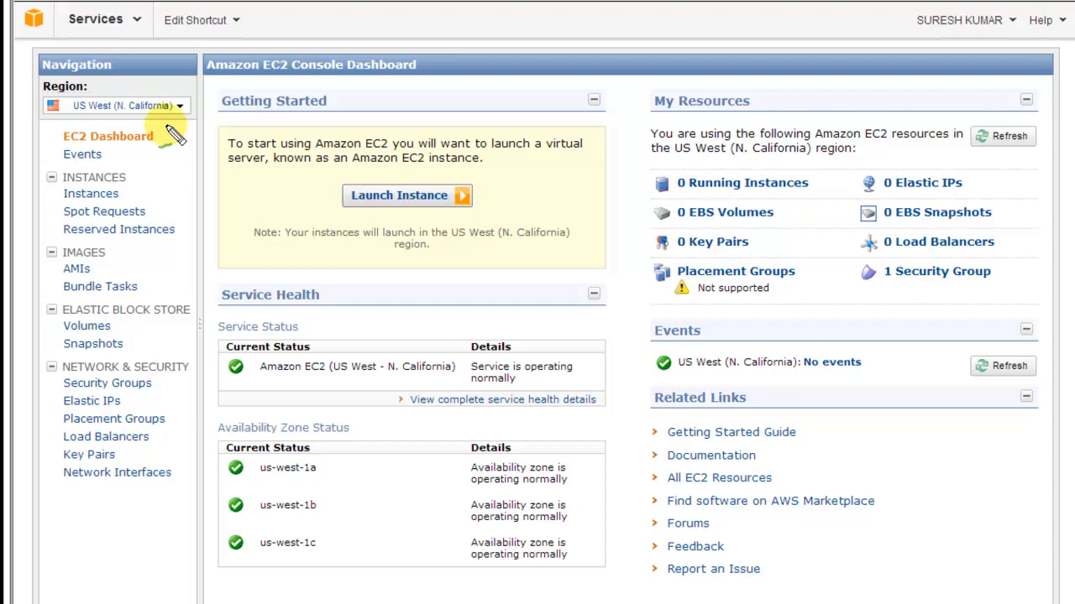
mouse_move(168, 128)
left_mouse_down()
mouse_move(307, 425)
mouse_move(291, 422)
mouse_move(308, 389)
mouse_move(284, 422)
mouse_move(401, 430)
mouse_move(361, 420)
mouse_move(185, 445)
mouse_move(248, 597)
mouse_move(579, 562)
mouse_move(542, 399)
mouse_move(382, 433)
left_mouse_up()
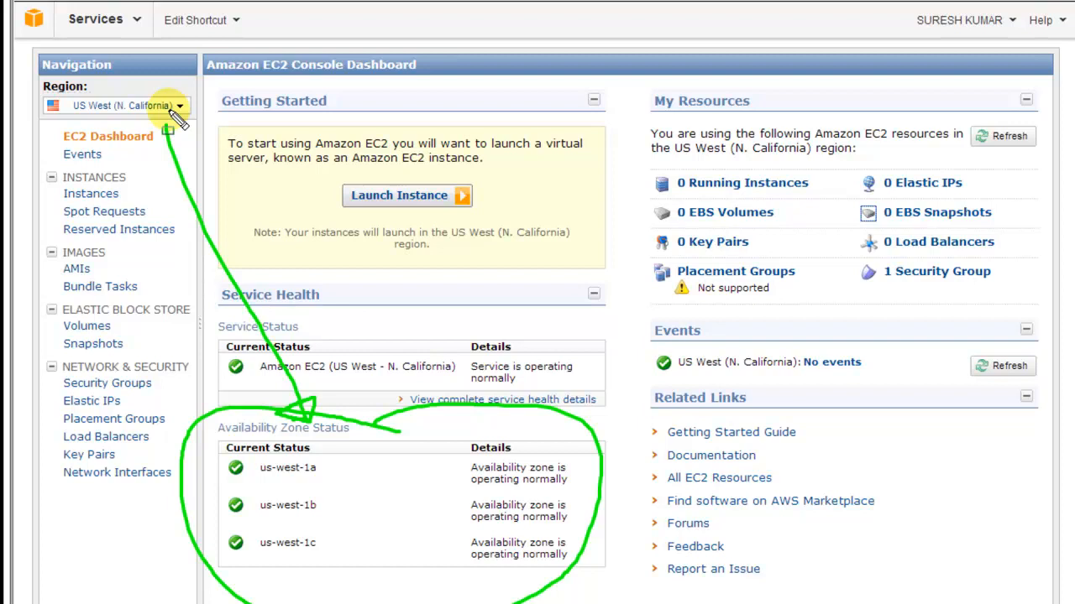
key("Escape")
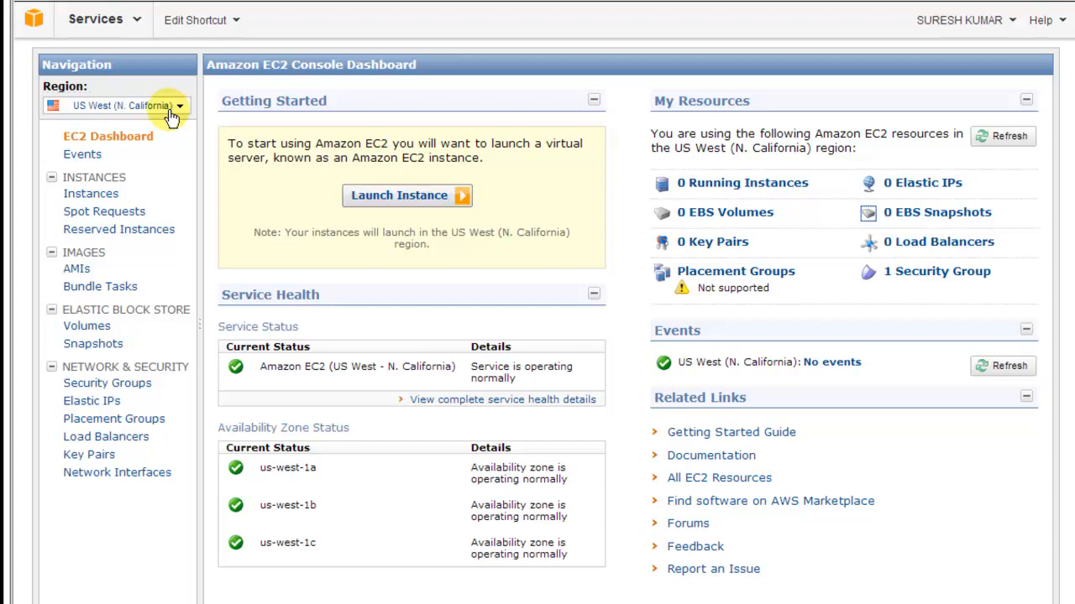
- Set the region to Asia Pacific (Singapore) and look over its availability zone status
left_click(170, 111)
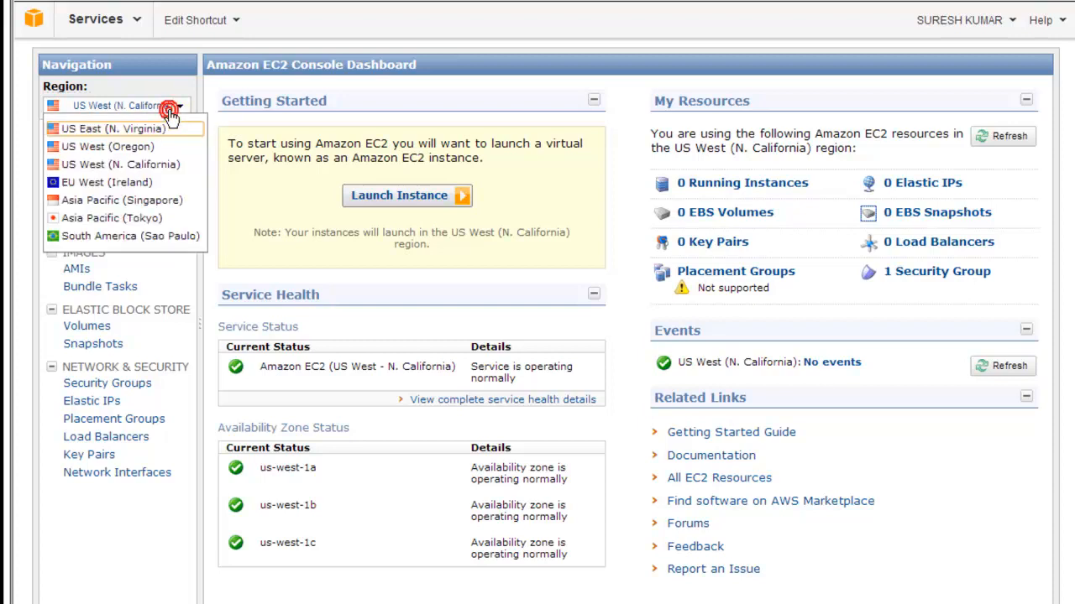
left_click(132, 203)
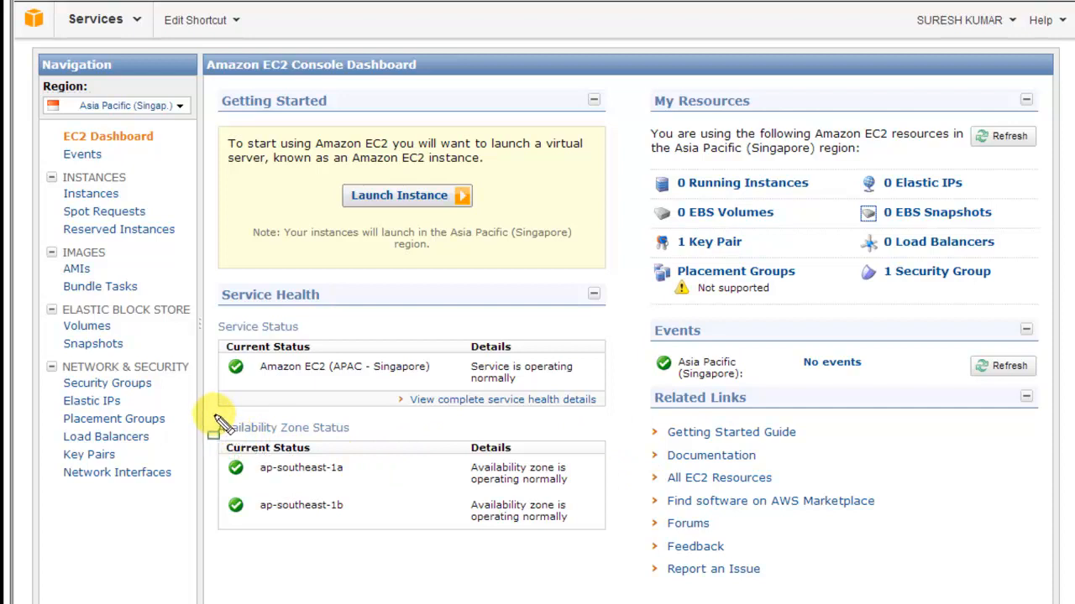
mouse_move(206, 415)
left_mouse_down()
mouse_move(262, 520)
mouse_move(631, 554)
mouse_move(623, 550)
left_mouse_up()
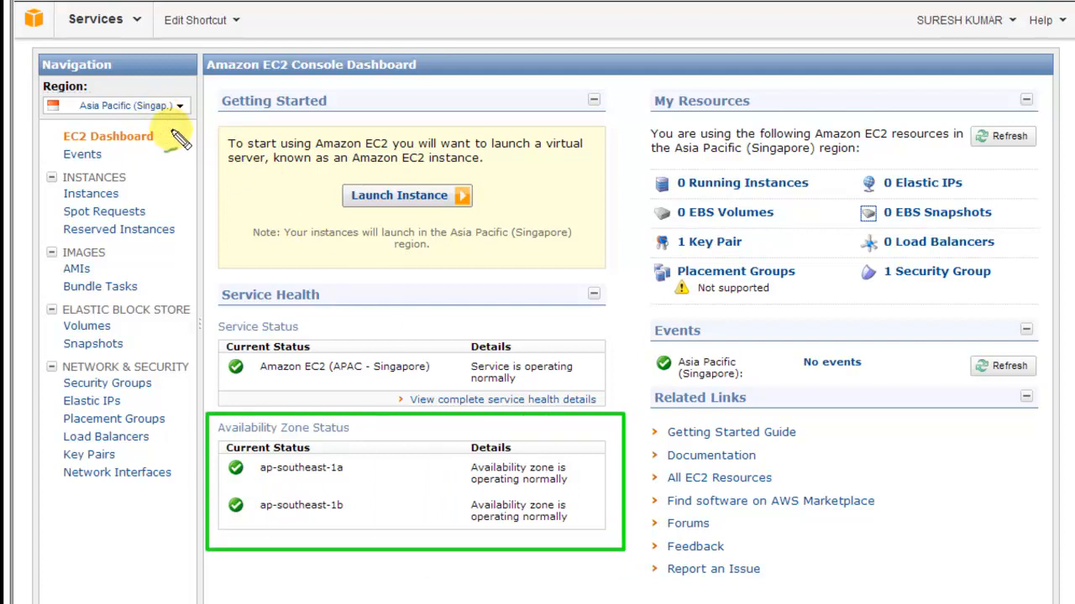
mouse_move(171, 130)
left_mouse_down()
mouse_move(220, 327)
mouse_move(210, 407)
mouse_move(225, 424)
mouse_move(262, 390)
mouse_move(210, 410)
left_mouse_up()
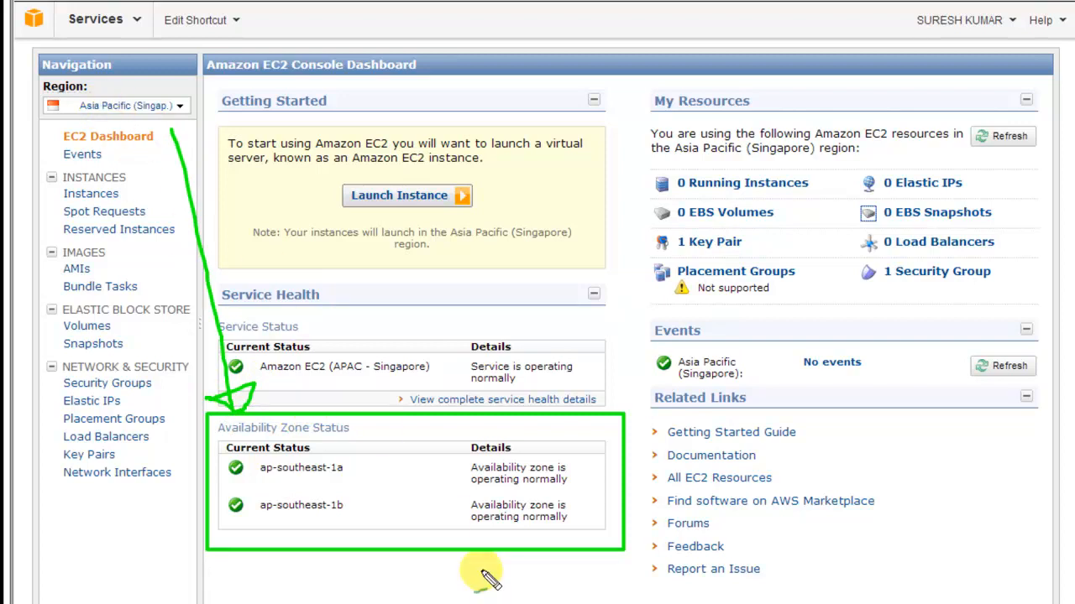
key("Escape")
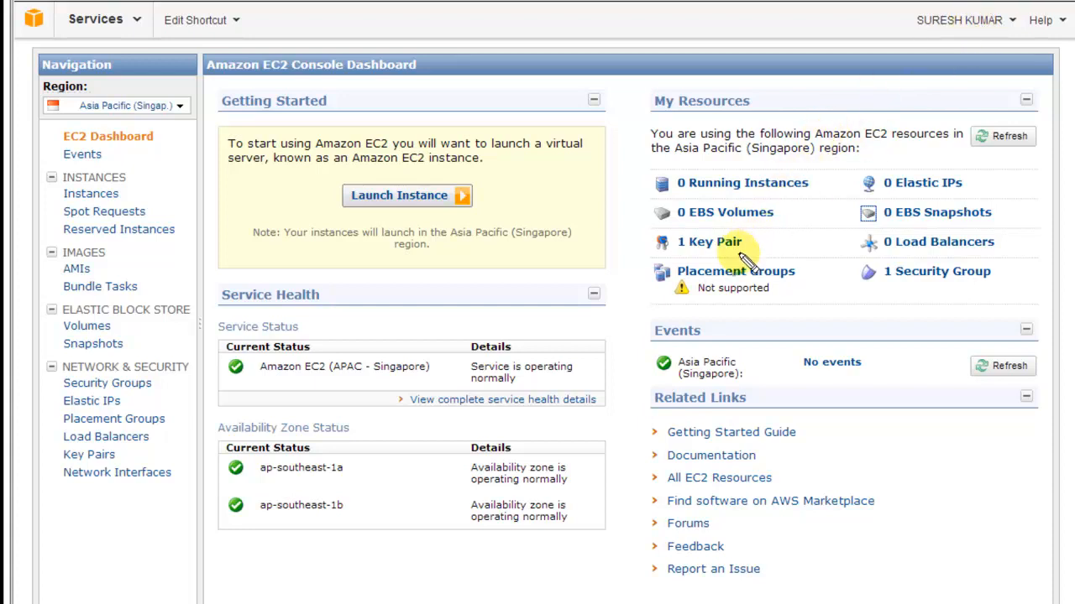
- Review the key pair entry, My Resources, selected region, Availability Zone Status and Related Links on the dashboard
left_click_drag(695, 257, 771, 259)
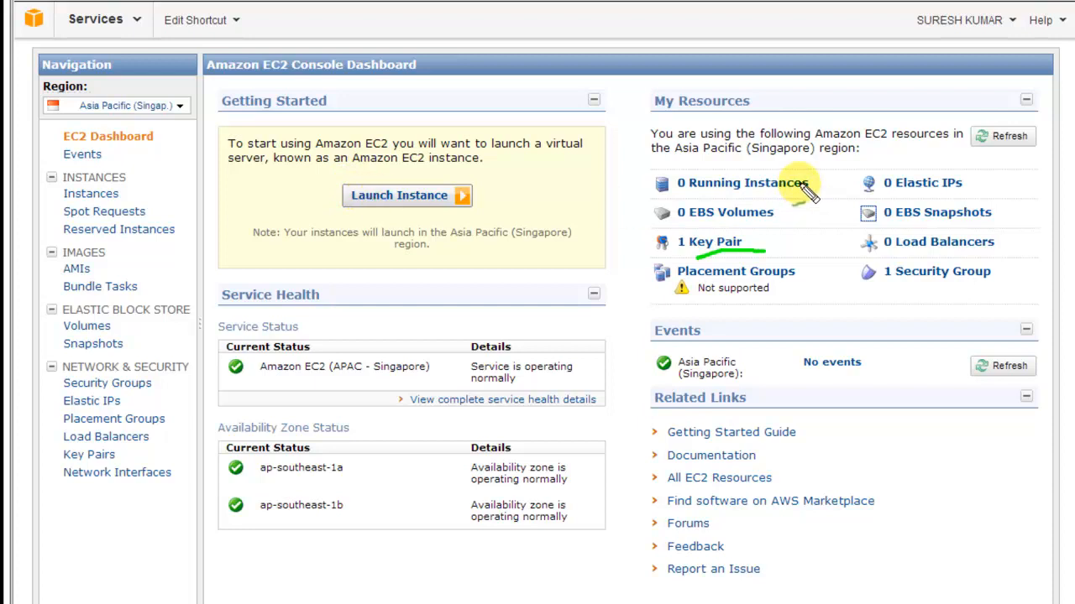
left_click_drag(649, 116, 761, 119)
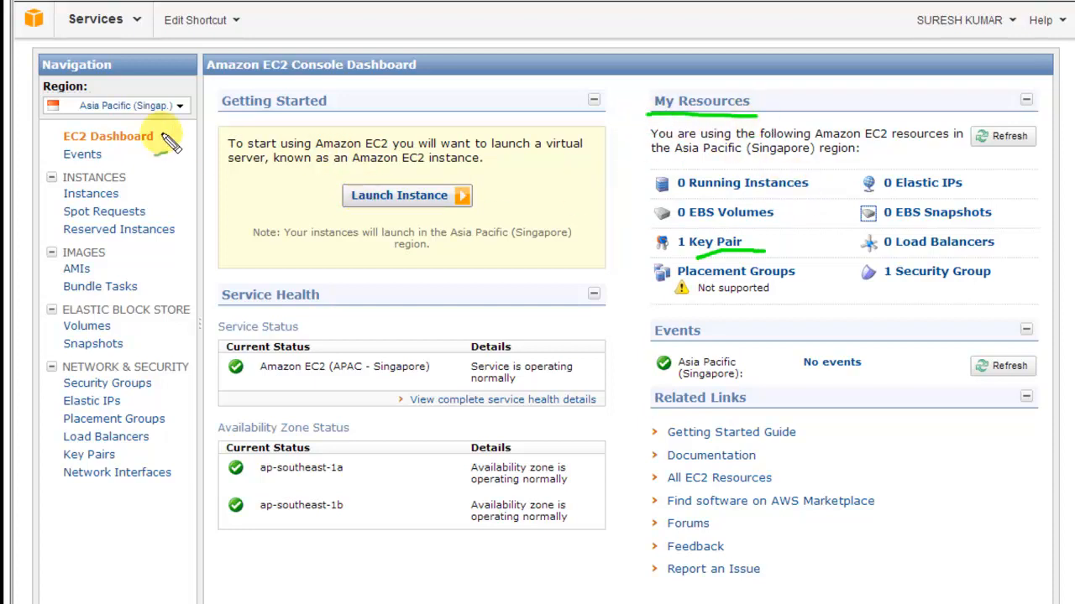
left_click_drag(68, 120, 151, 131)
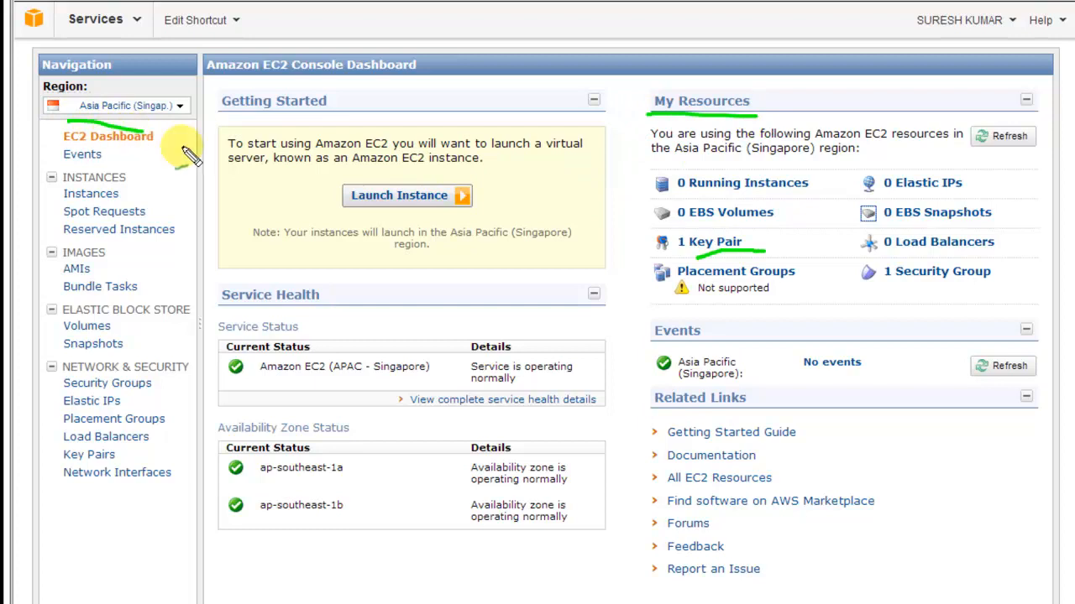
left_click_drag(221, 444, 375, 453)
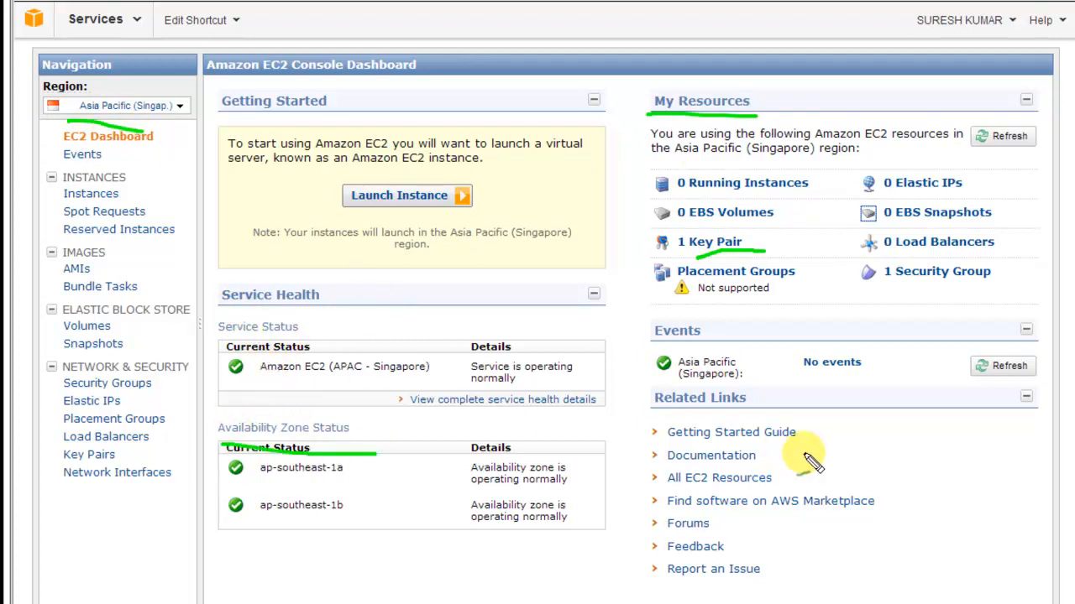
left_click_drag(753, 401, 810, 379)
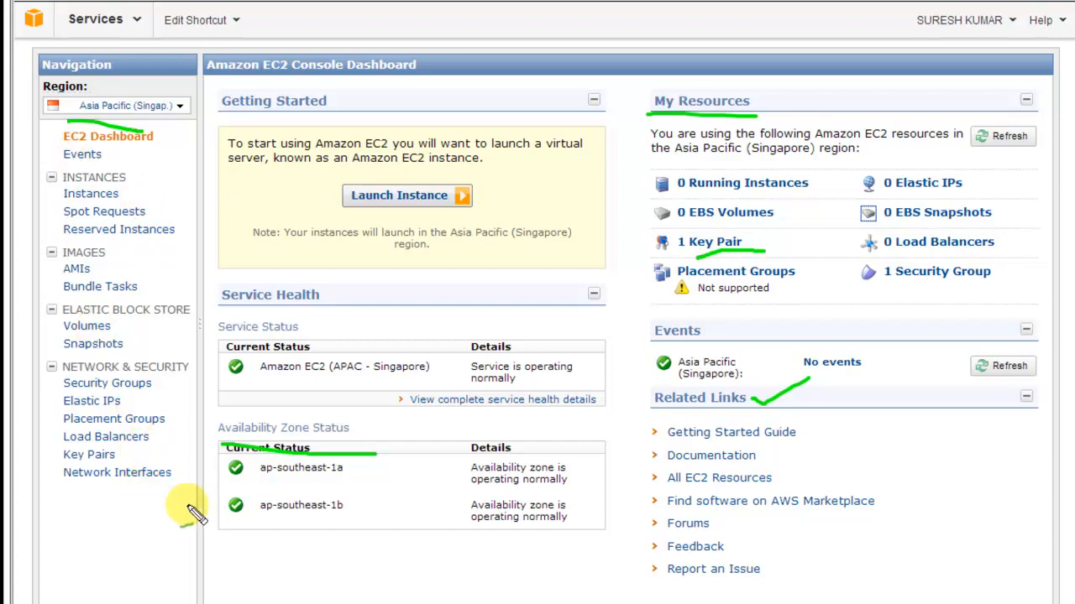
key("Escape")
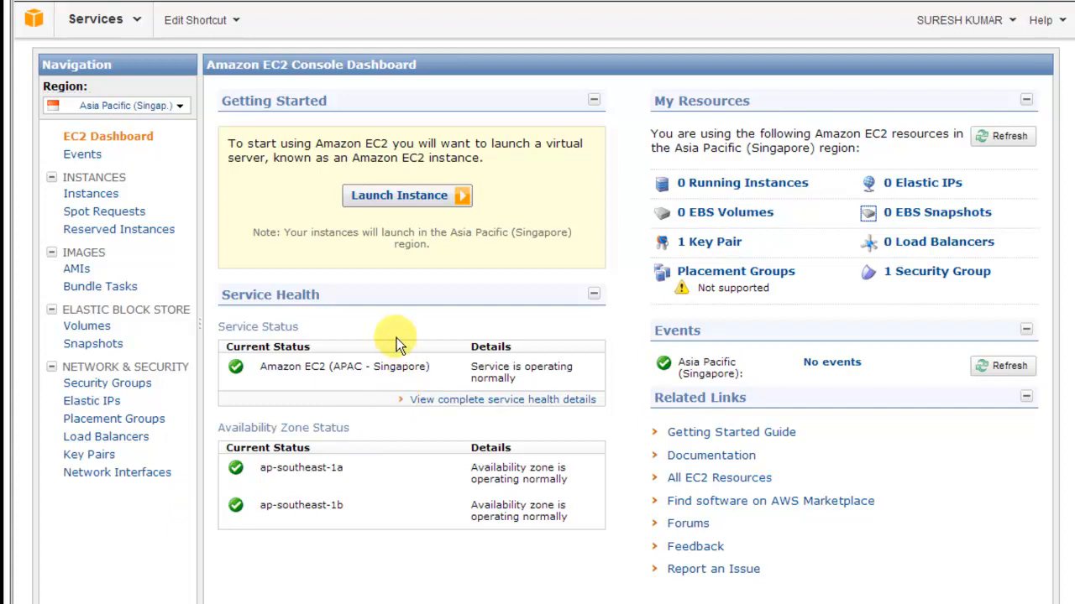
- Start launching a new EC2 instance with the Classic Wizard option
left_click(385, 206)
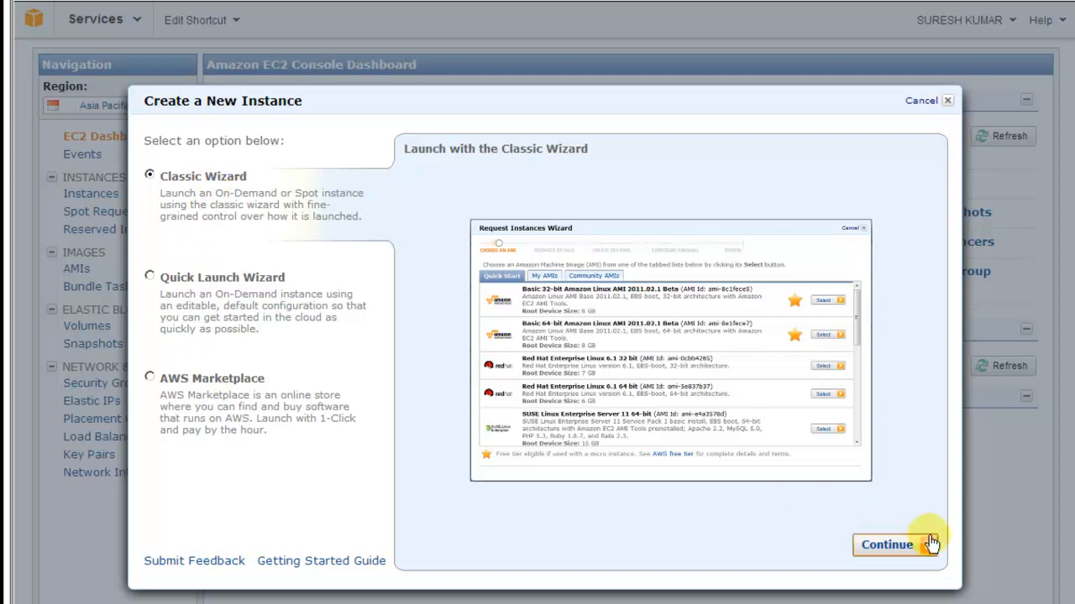
left_click(890, 546)
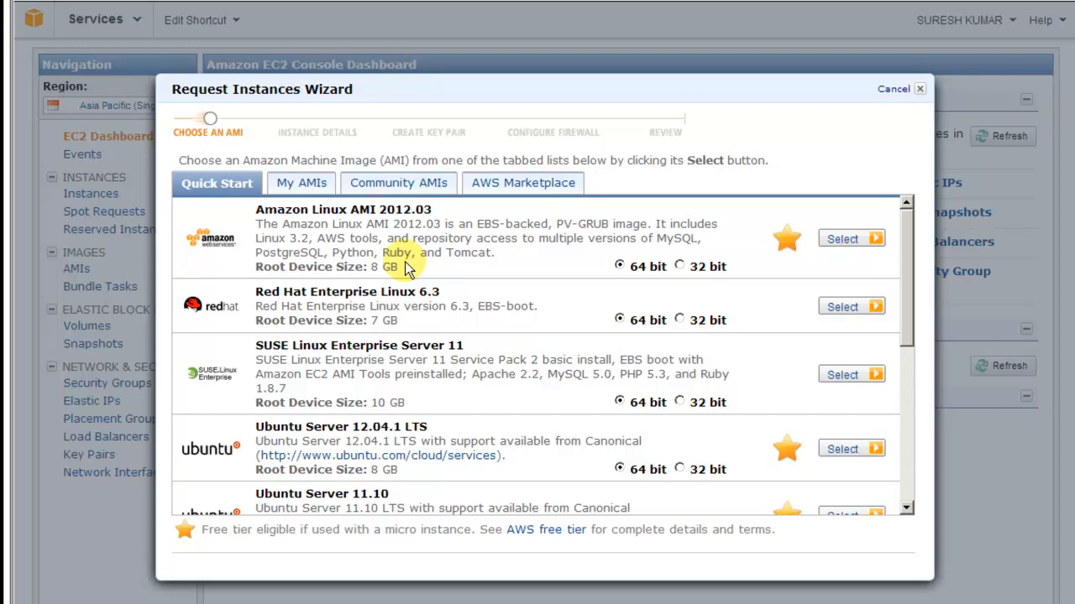
- Look through the My AMIs, Community AMIs and AWS Marketplace image sources, and return to the Quick Start images
left_click(288, 184)
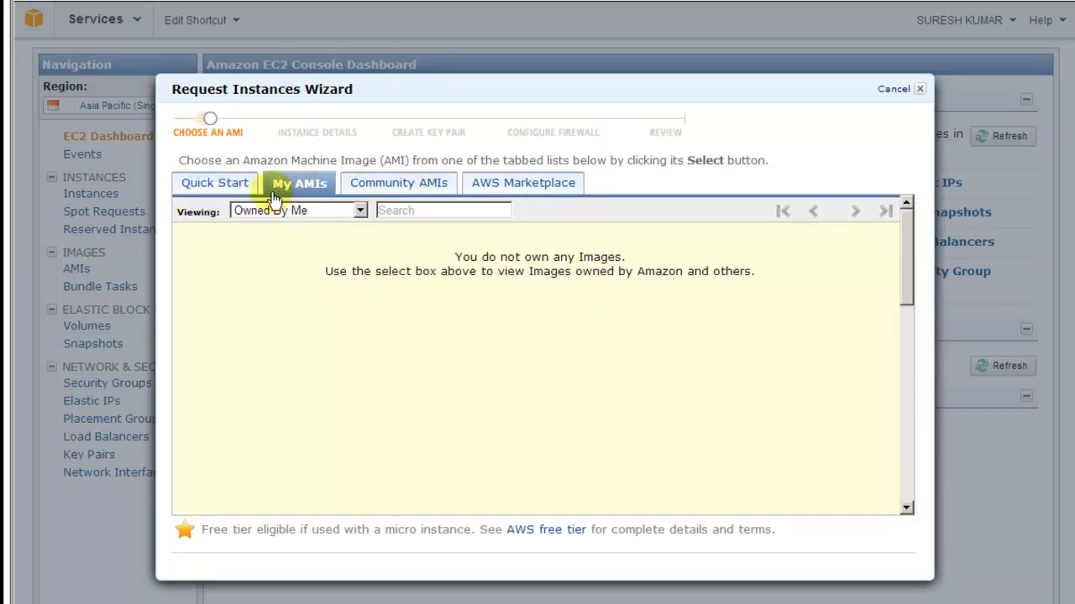
left_click(191, 191)
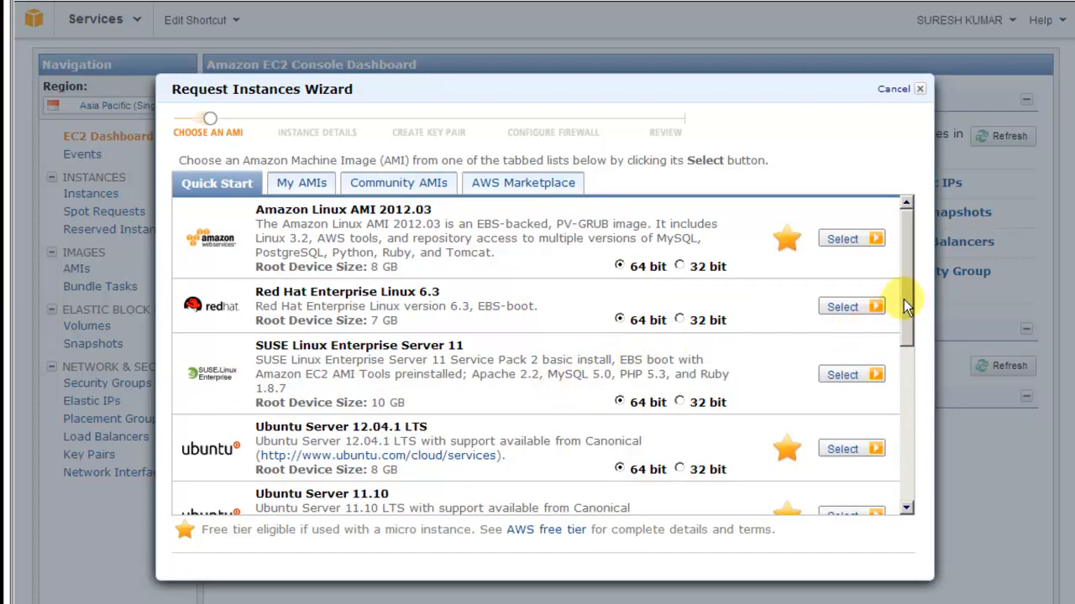
left_click(428, 191)
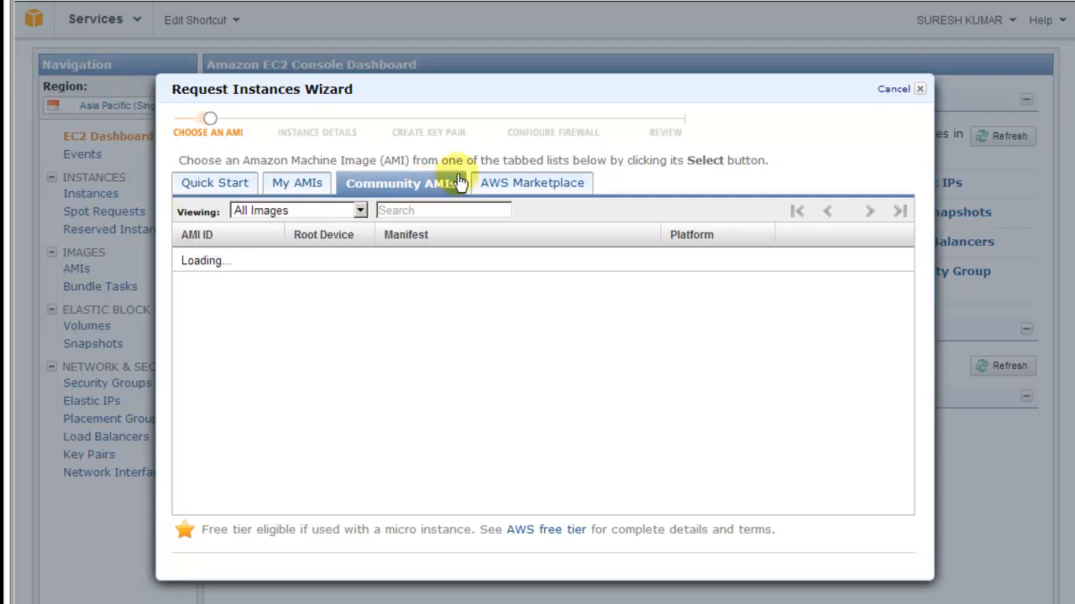
left_click(529, 189)
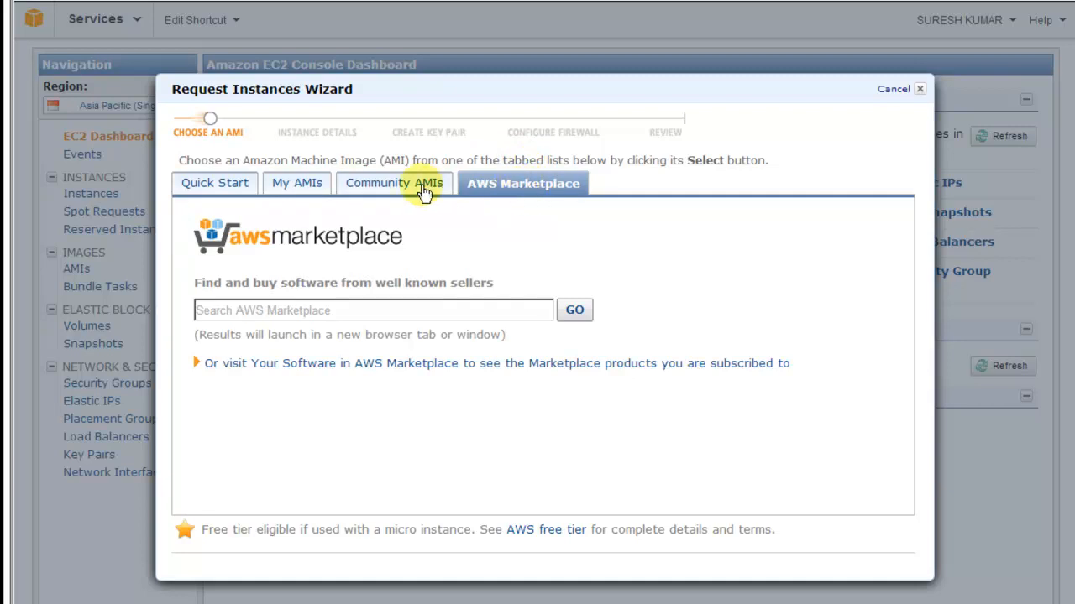
left_click(215, 184)
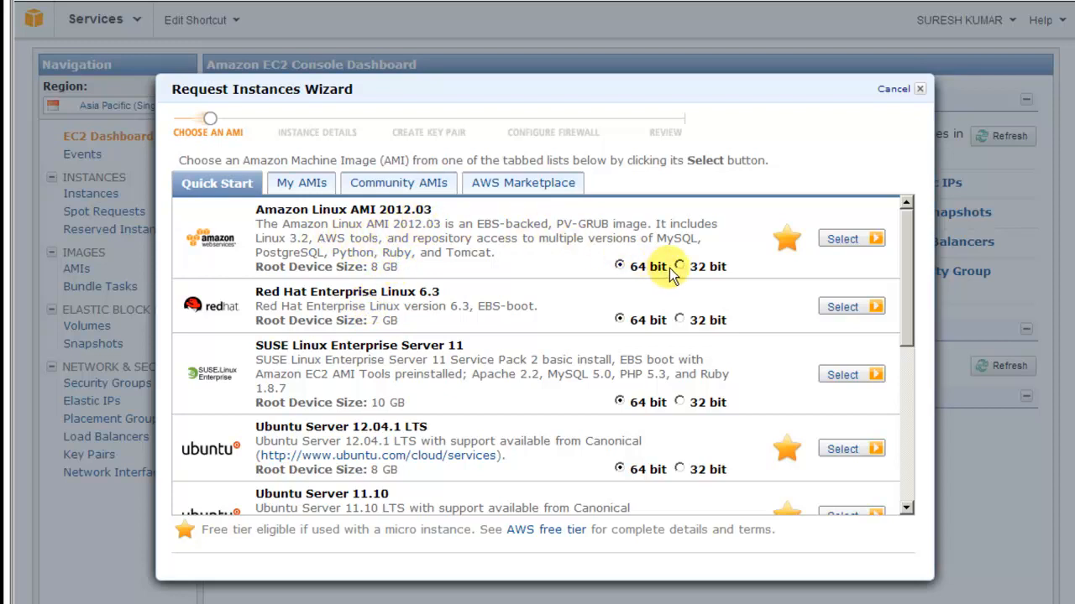
- Choose the 64 bit Amazon Linux AMI 2012.03 for the instance and check the number of instances
left_click(842, 240)
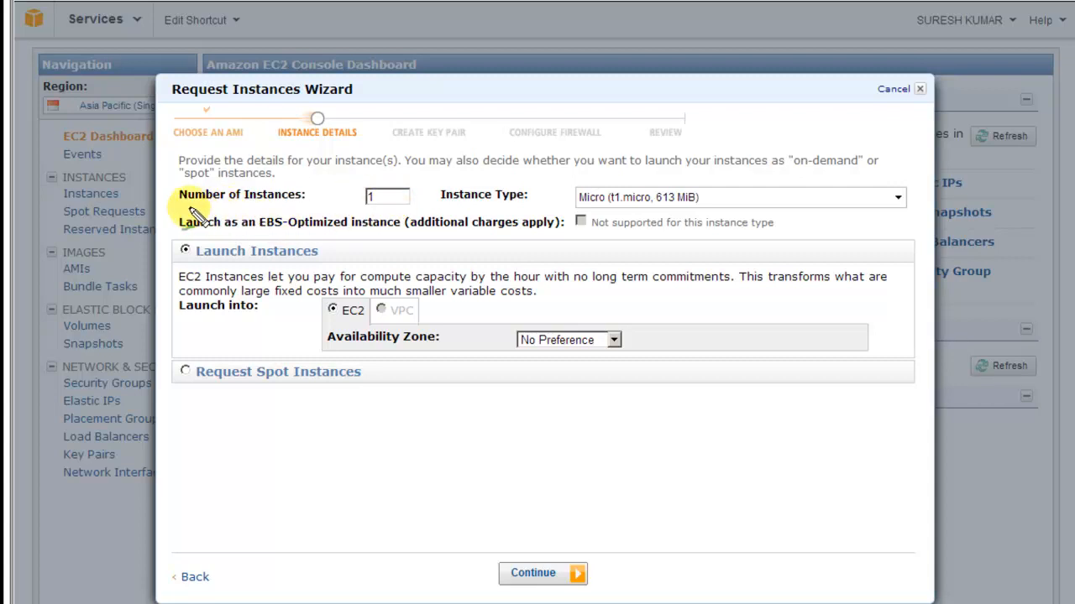
left_click_drag(178, 211, 309, 212)
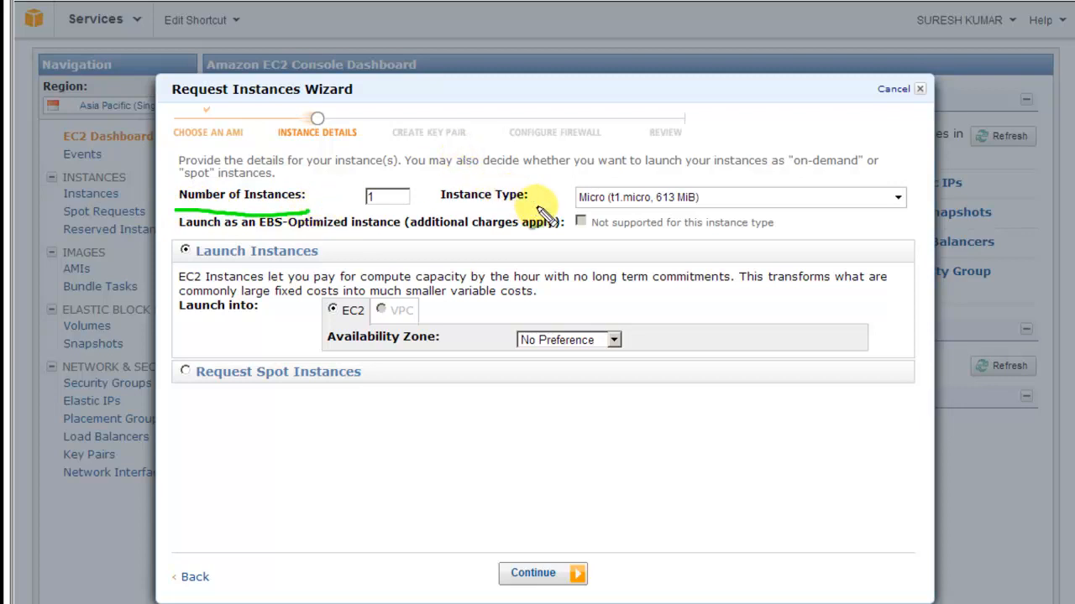
key("Escape")
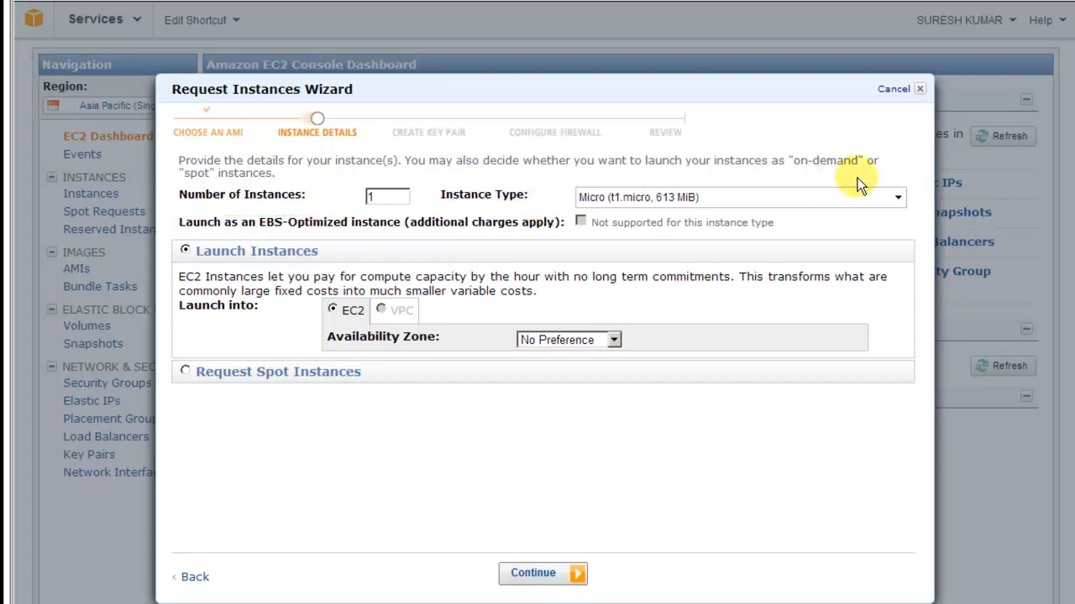
- Review the instance types and availability zones, keep Micro (t1.micro) with No Preference as the zone, and continue to the advanced options
left_click(897, 197)
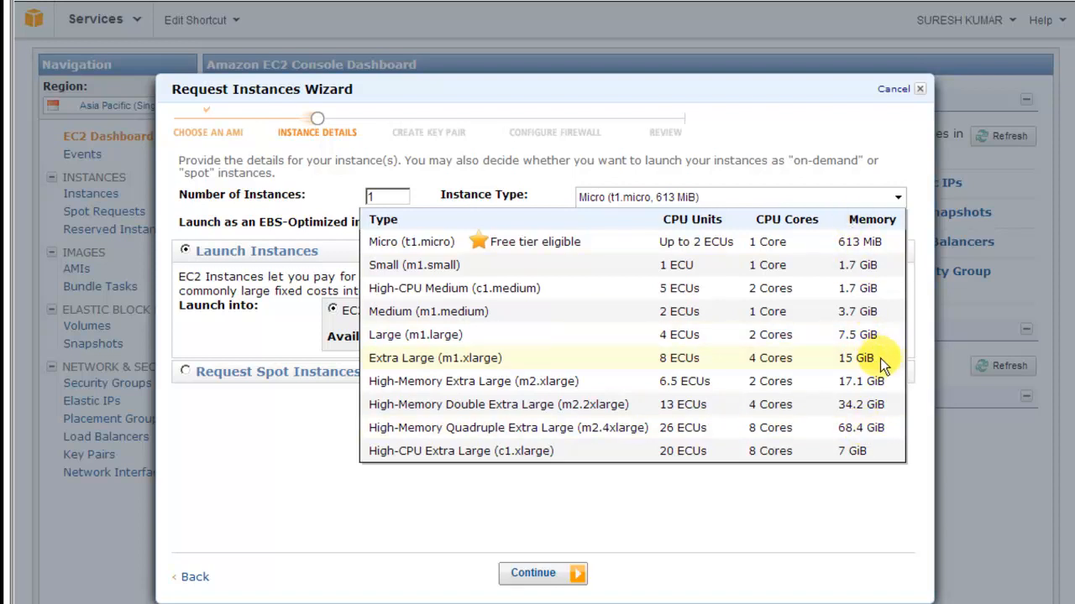
left_click(721, 525)
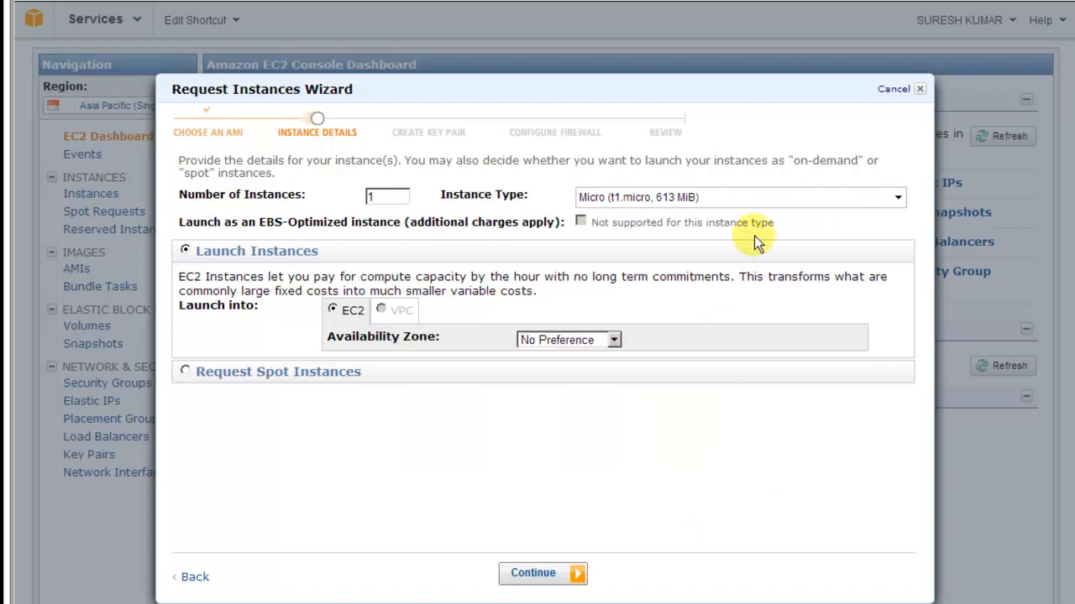
left_click(572, 344)
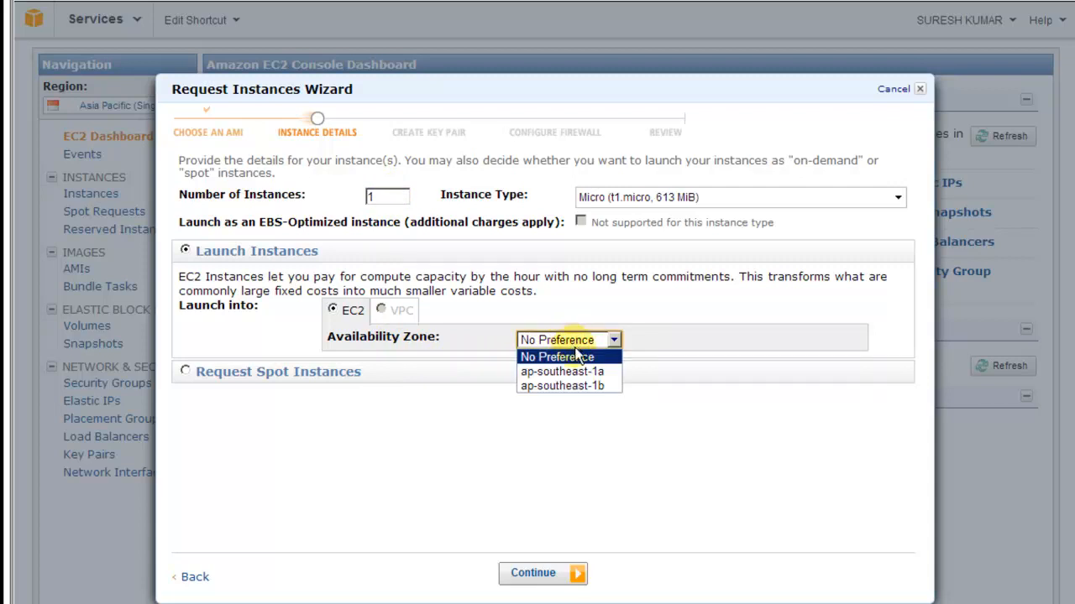
left_click(564, 387)
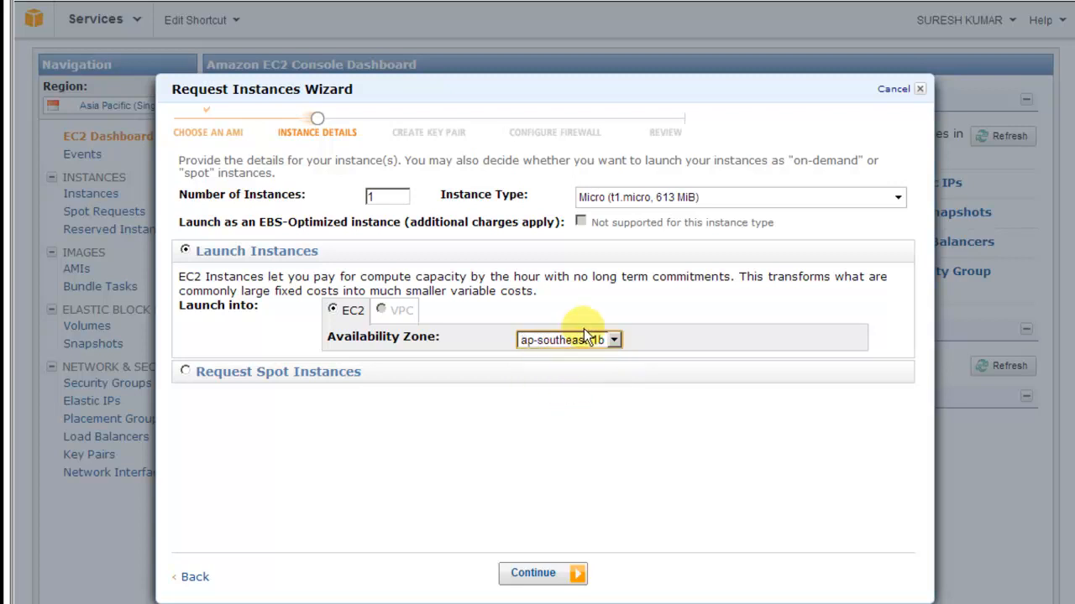
left_click(585, 344)
left_click(583, 359)
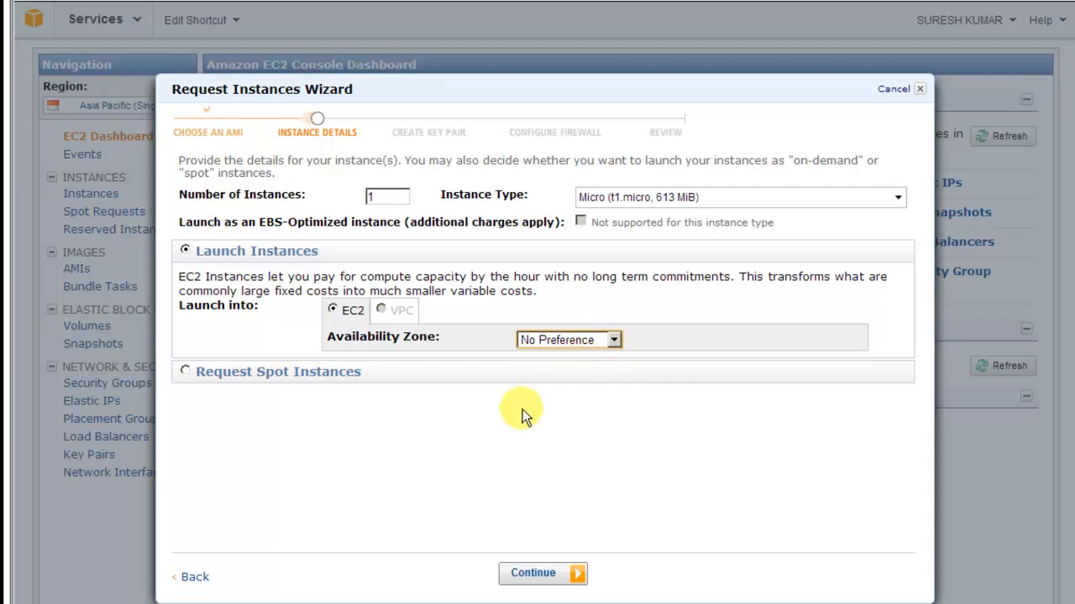
left_click(463, 449)
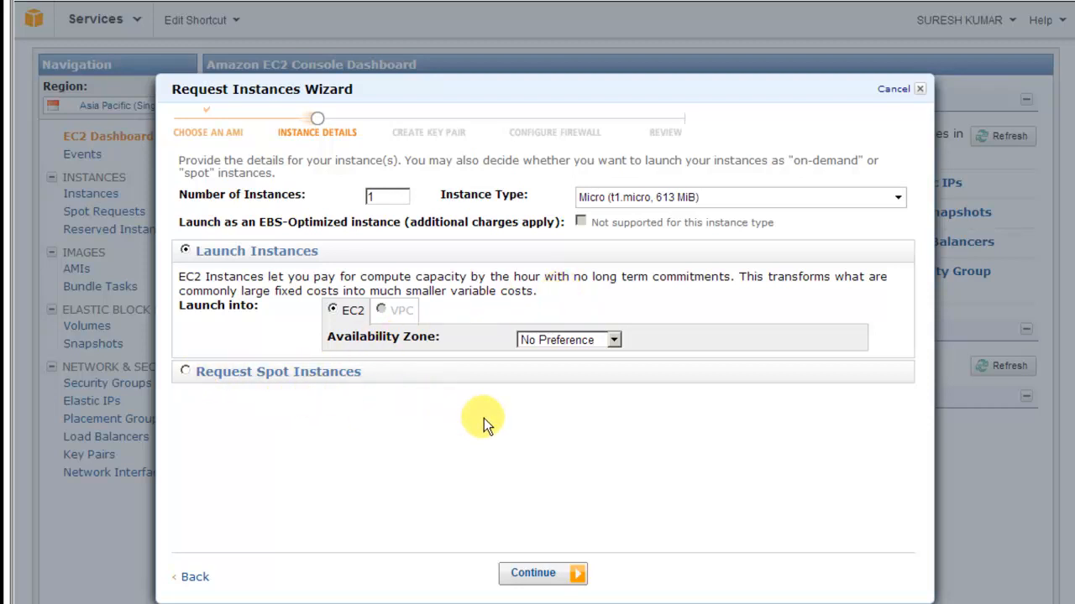
left_click(540, 570)
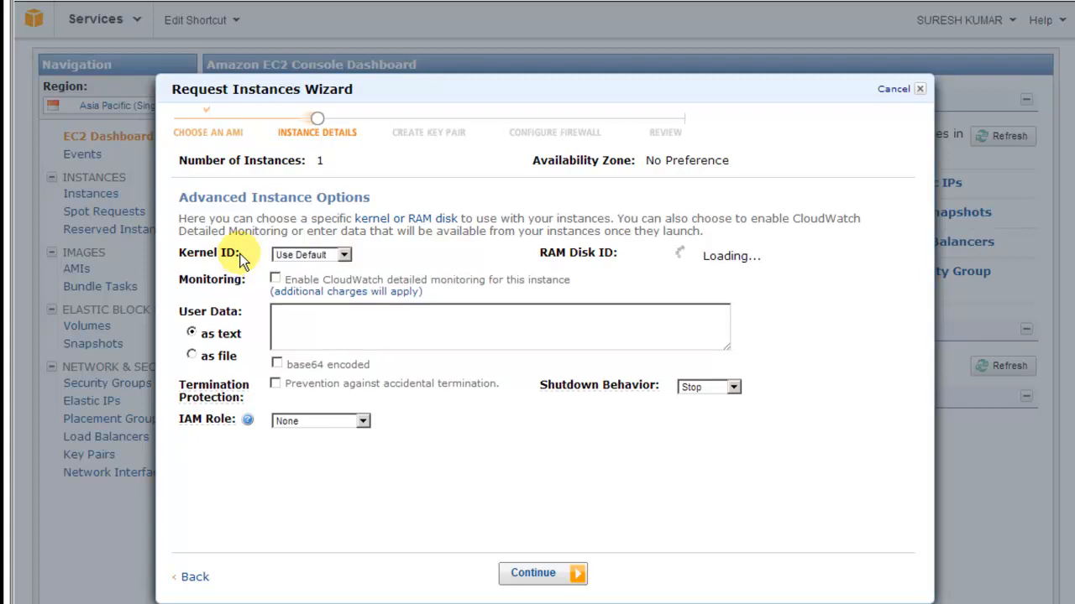
- Look through the Kernel ID, CloudWatch monitoring and Shutdown Behavior options, leaving them at Use Default, disabled and Stop
left_click(295, 257)
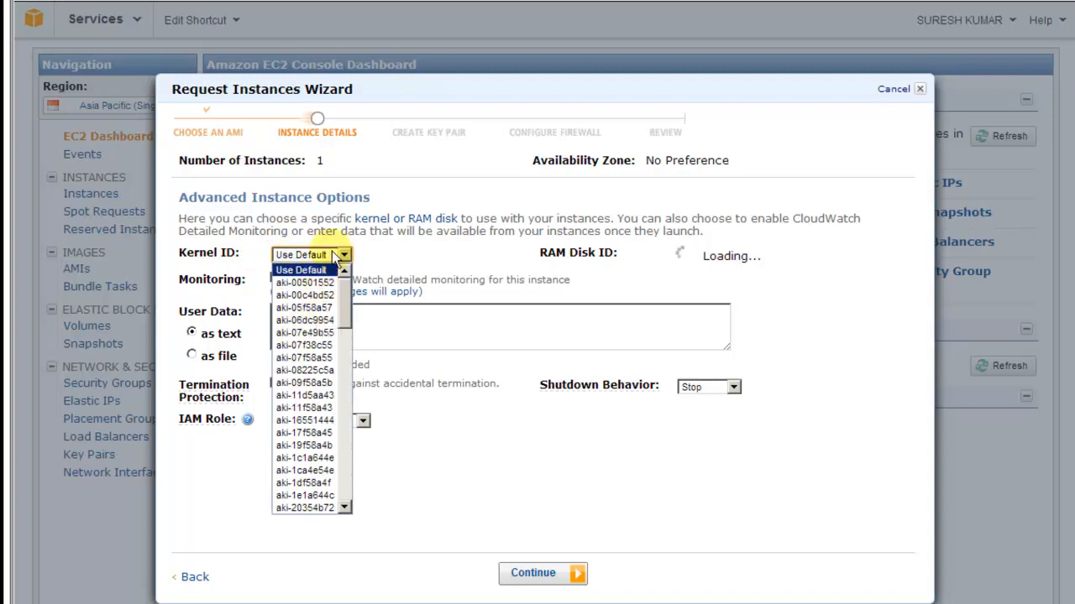
mouse_move(342, 296)
left_mouse_down()
mouse_move(347, 492)
mouse_move(356, 285)
left_mouse_up()
left_click(401, 246)
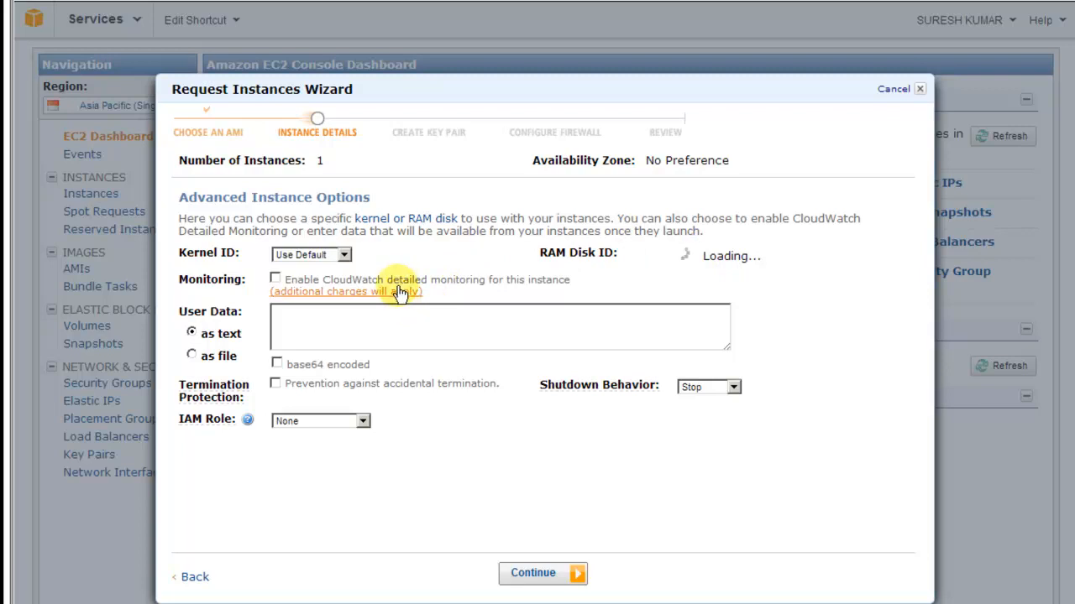
left_click(274, 279)
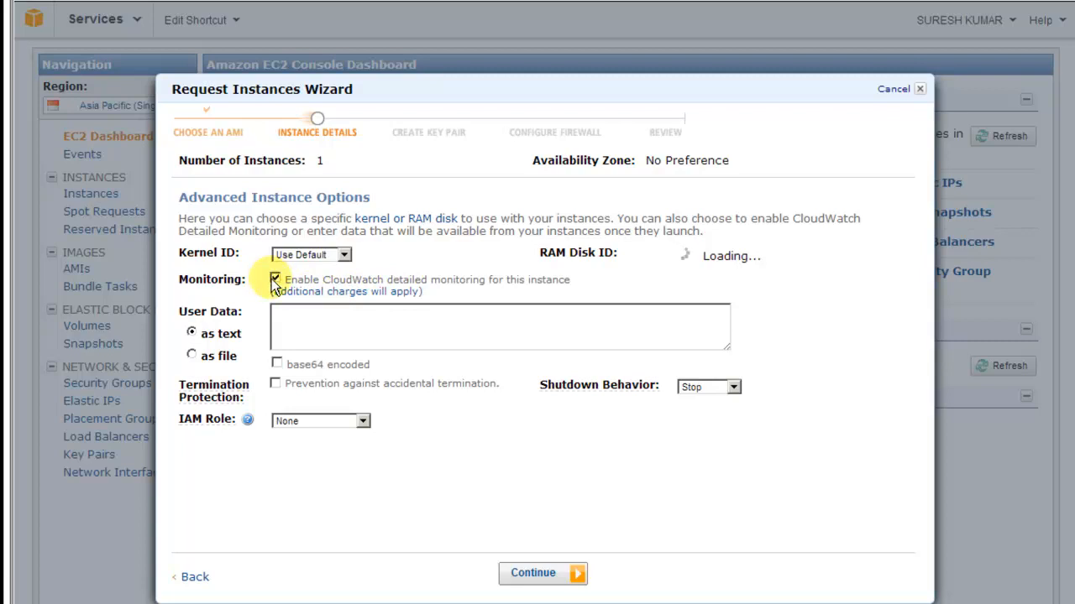
left_click(275, 280)
left_click(298, 363)
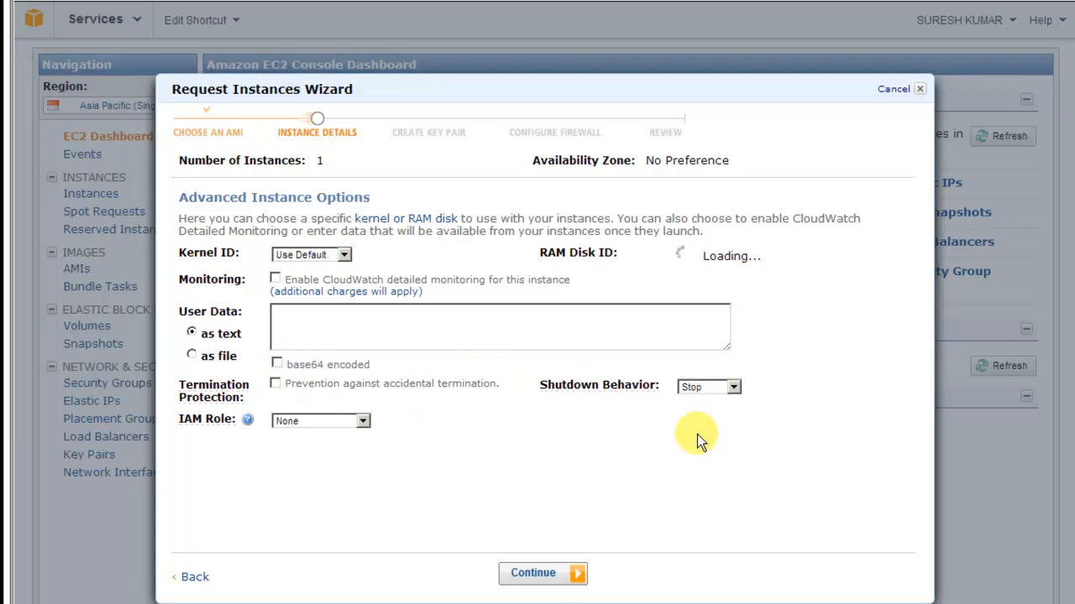
left_click(730, 391)
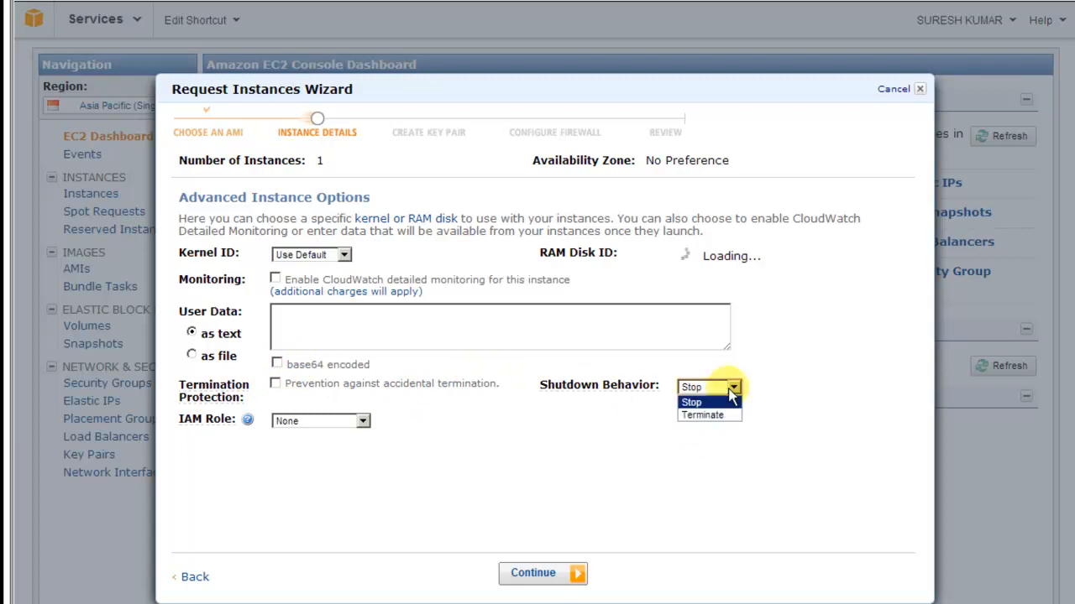
left_click(594, 475)
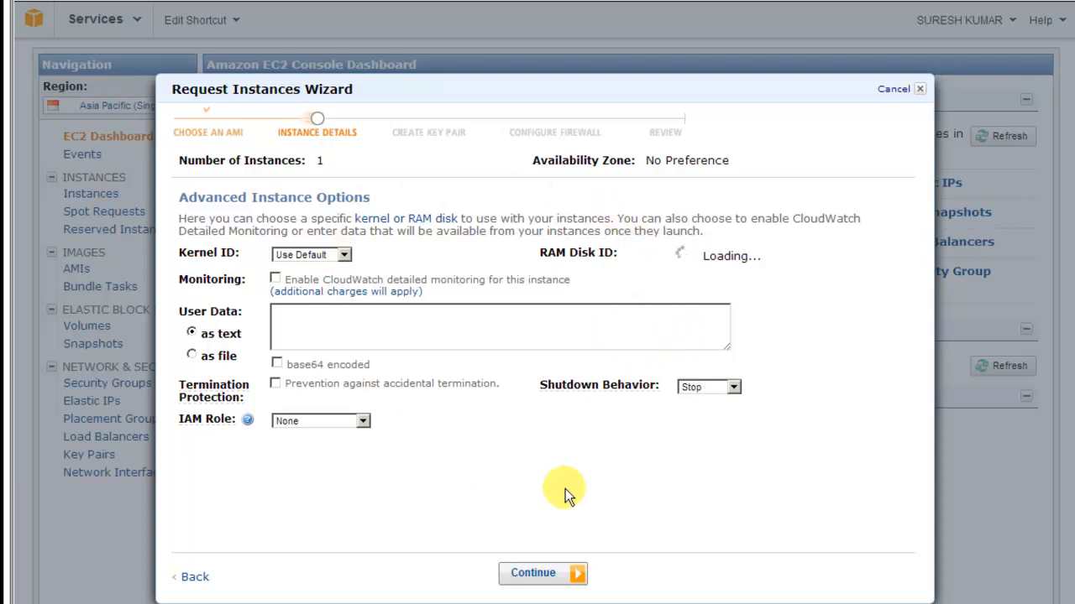
- Accept the default advanced options and storage device configuration, and proceed past the tags without adding any values
left_click(533, 579)
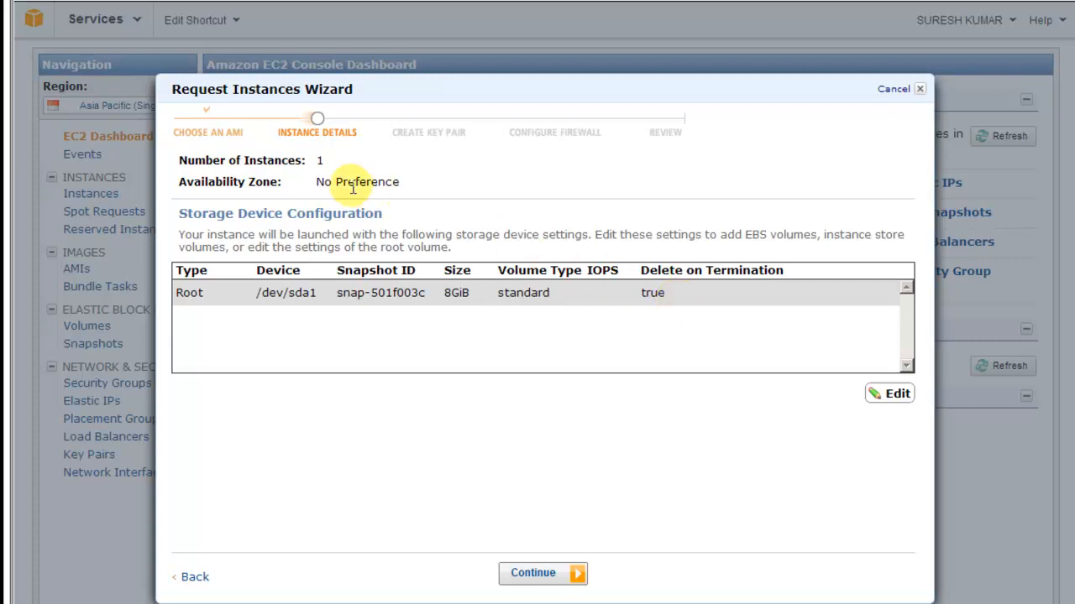
left_click(534, 574)
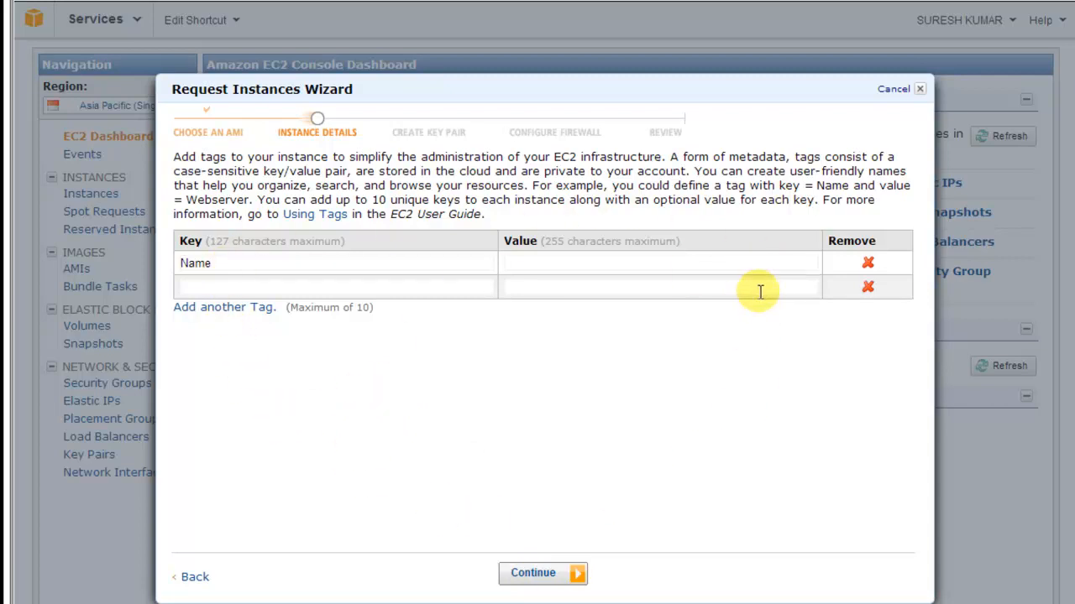
left_click(544, 579)
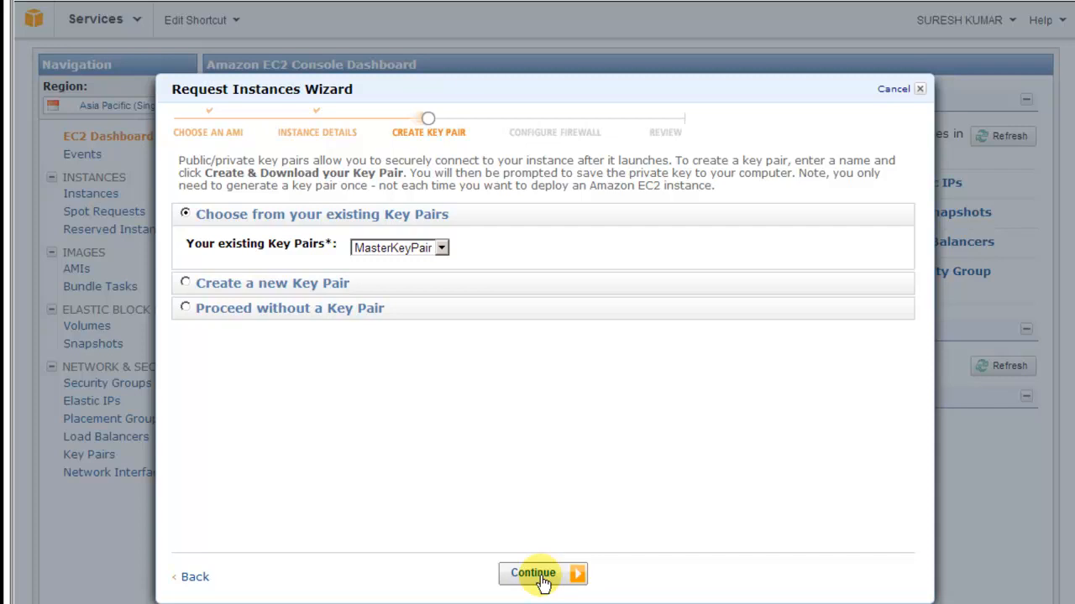
- Check the existing and new key pair options, keep the existing MasterKeyPair, and continue to the firewall configuration
left_click(433, 247)
left_click(427, 265)
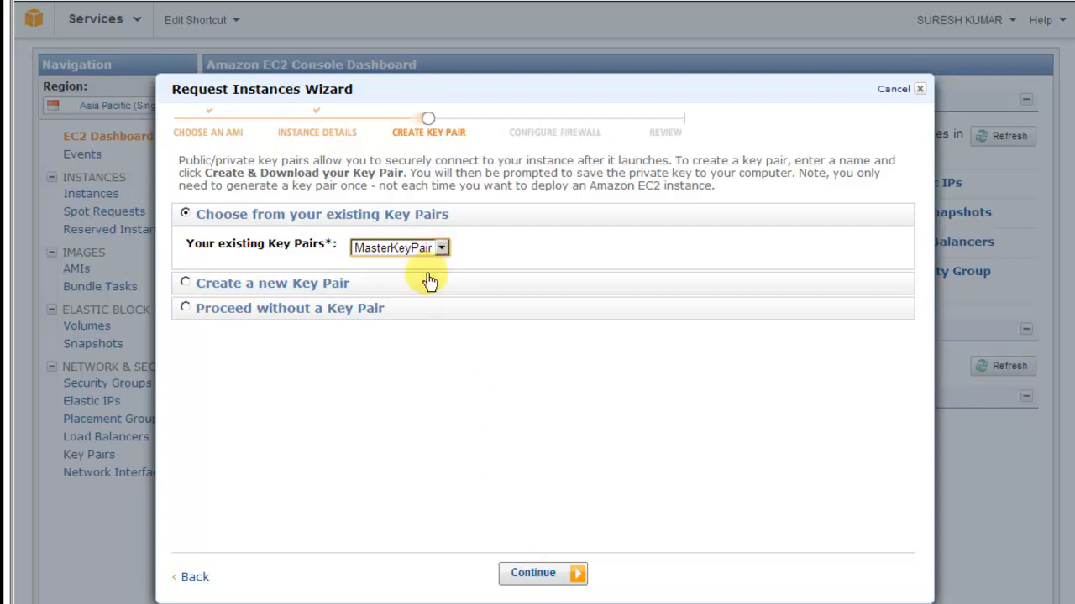
left_click(184, 283)
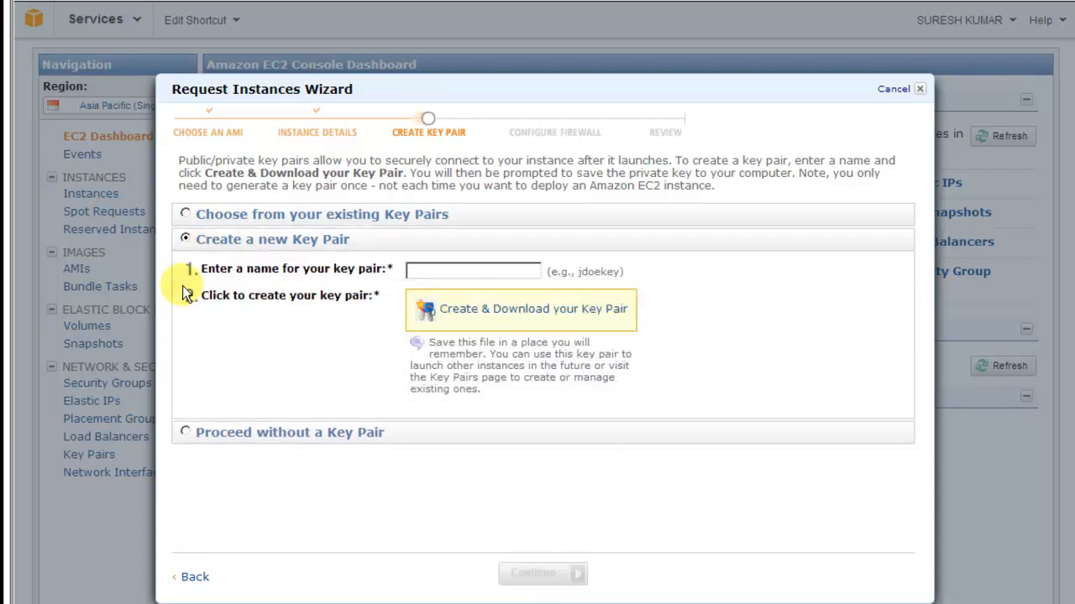
left_click(185, 213)
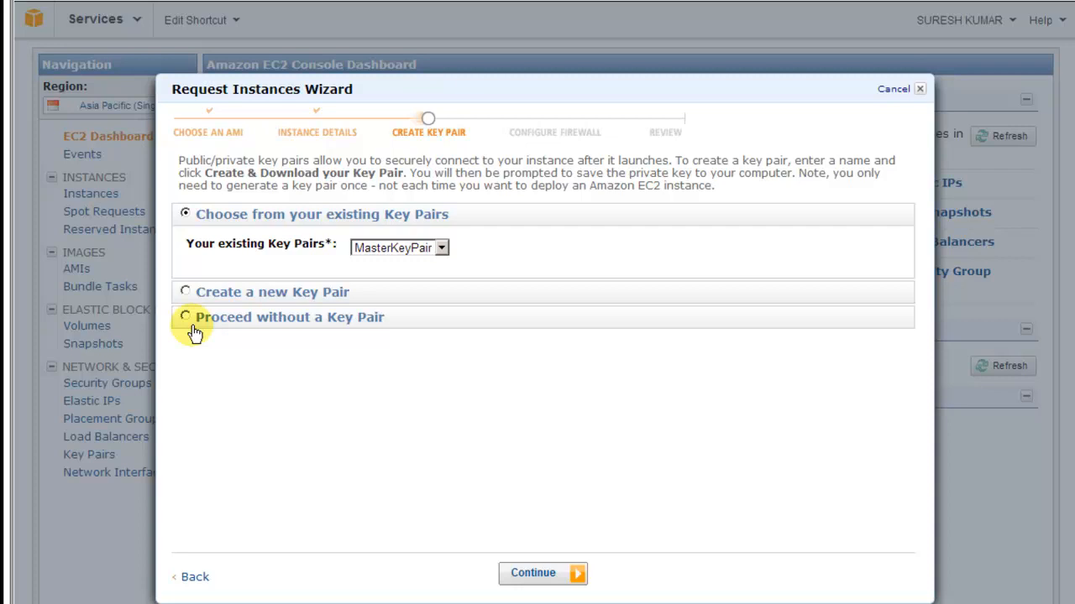
left_click(538, 574)
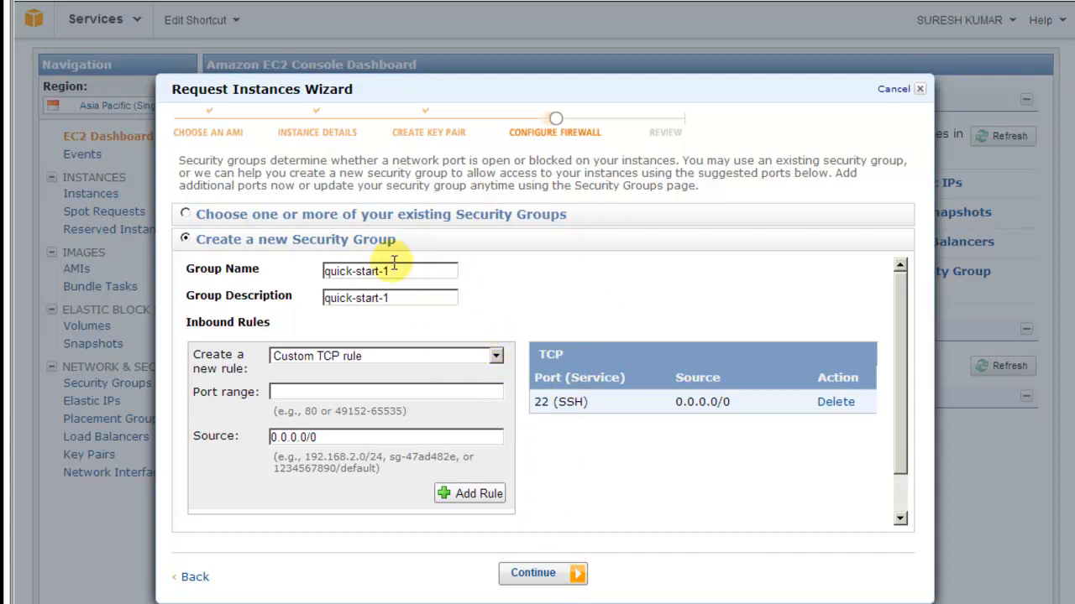
- Accept the new security group quick-start-1 with its inbound rule for port 22 (SSH) and continue to the review
triple_click(555, 403)
left_click(653, 511)
left_click(549, 586)
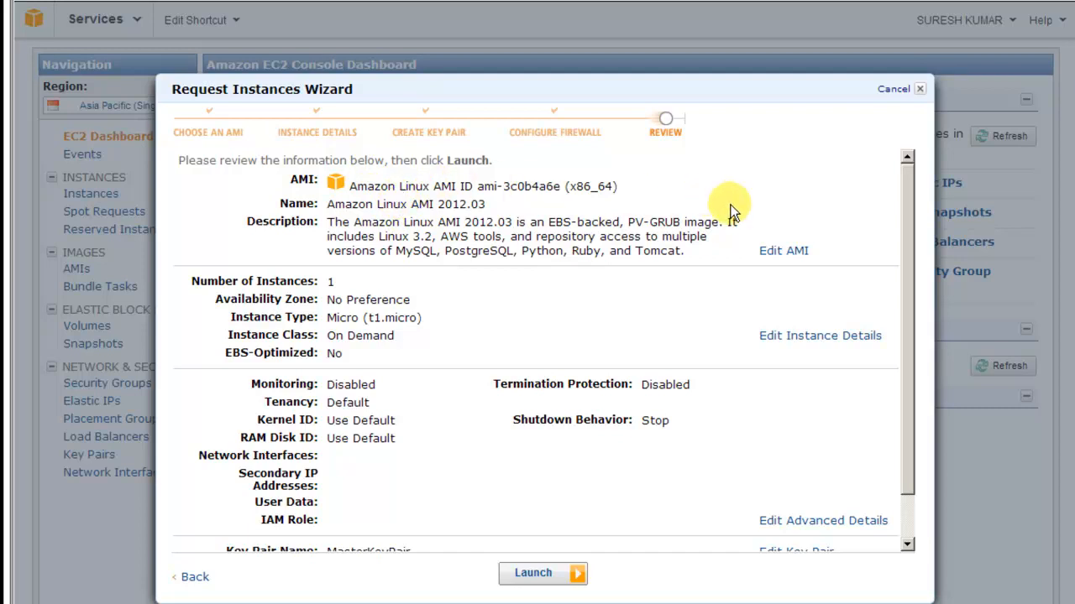
- Review the AMI, number of instances, instance type, monitoring and key pair name in the launch summary
mouse_move(908, 285)
left_mouse_down()
mouse_move(907, 304)
mouse_move(900, 289)
left_mouse_up()
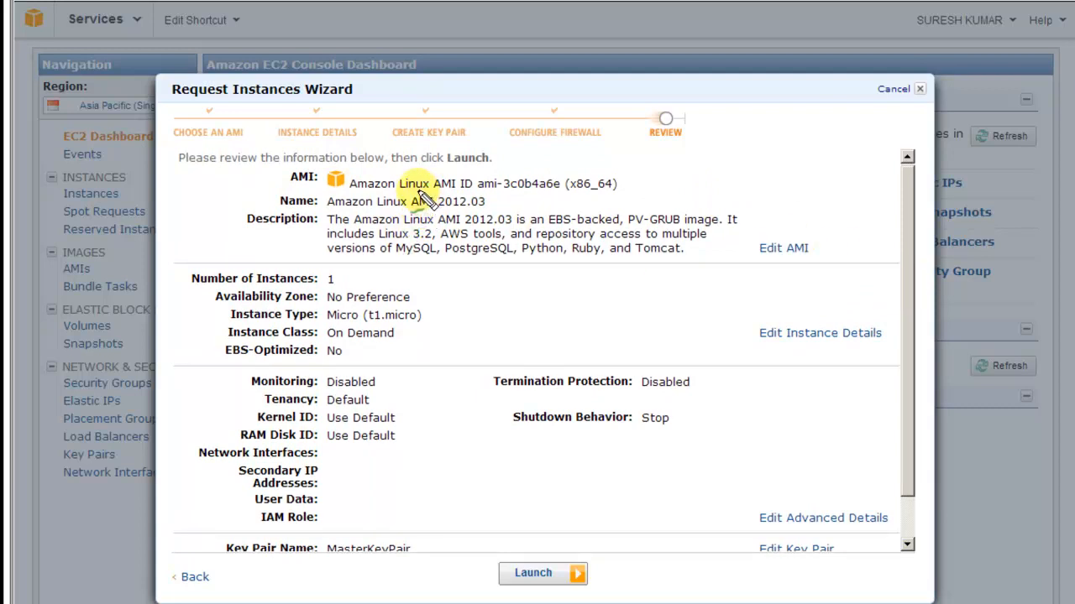
left_click_drag(391, 193, 464, 193)
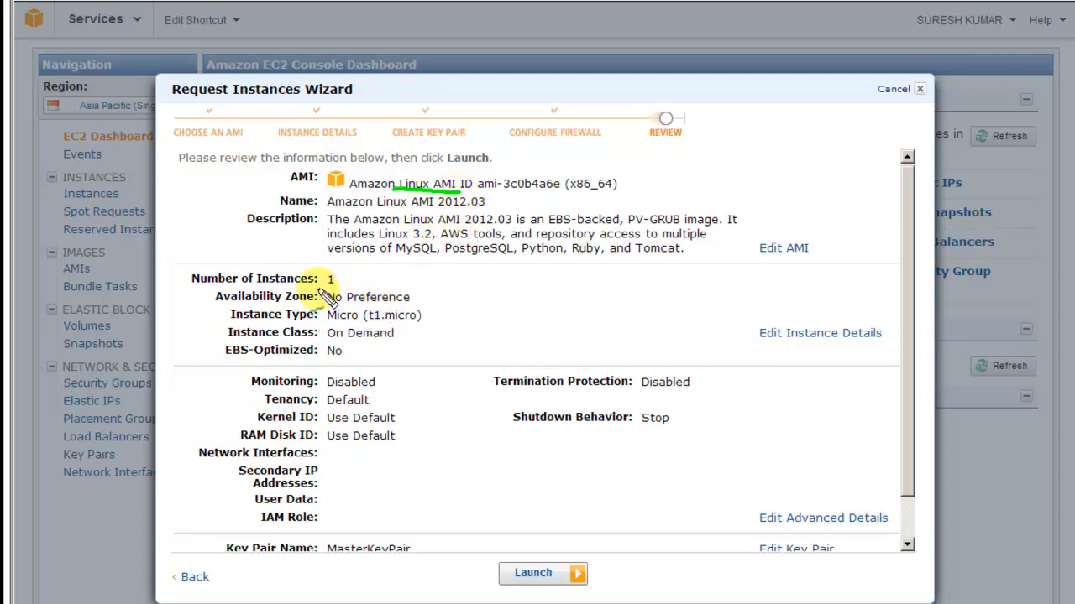
left_click_drag(347, 278, 395, 268)
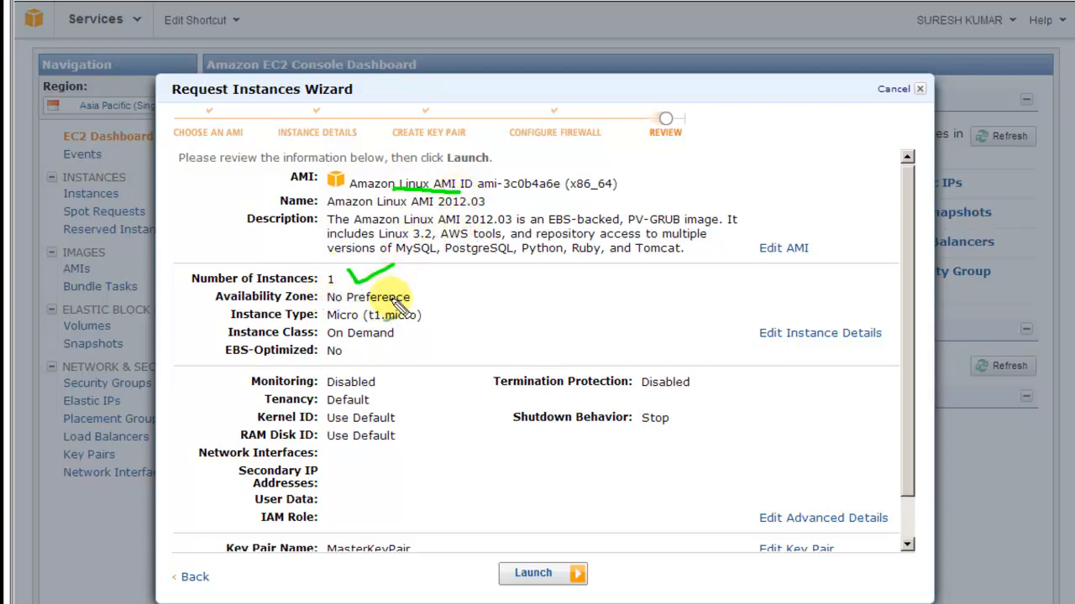
left_click_drag(446, 312, 480, 307)
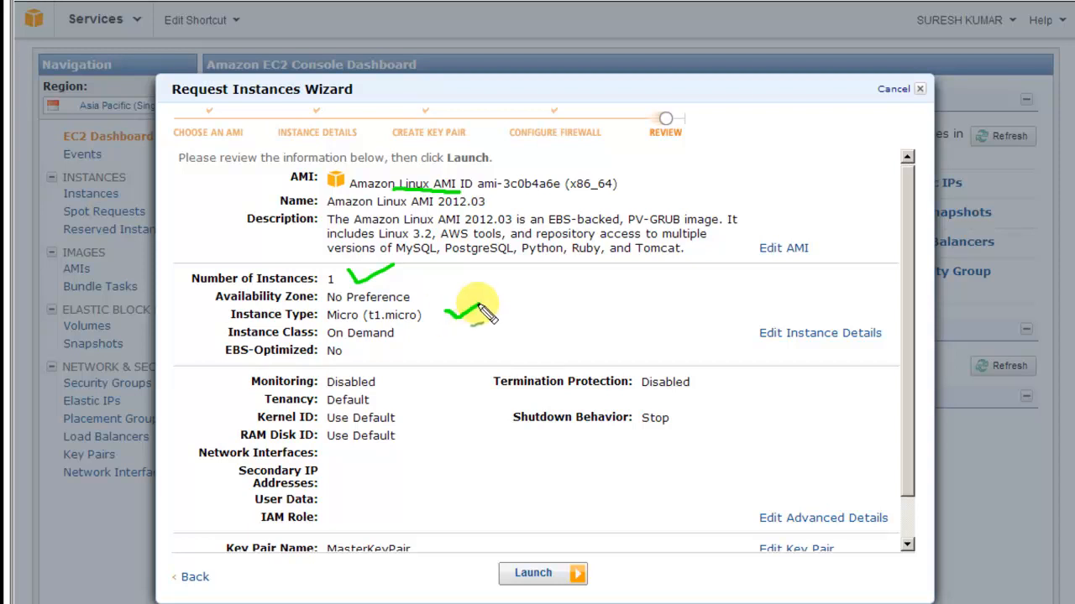
left_click_drag(384, 383, 422, 372)
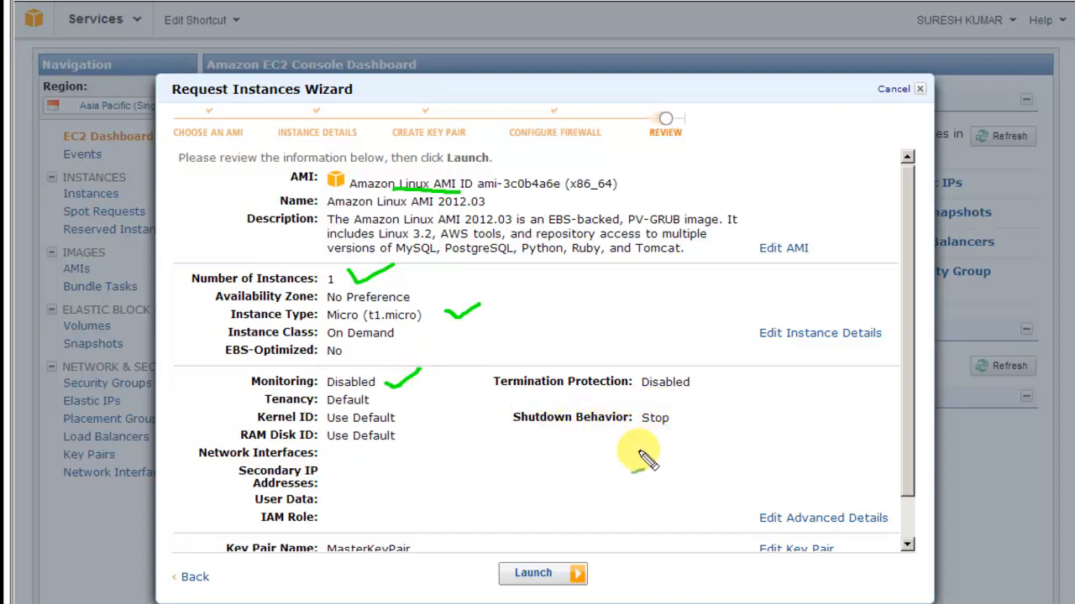
left_click_drag(424, 545, 476, 514)
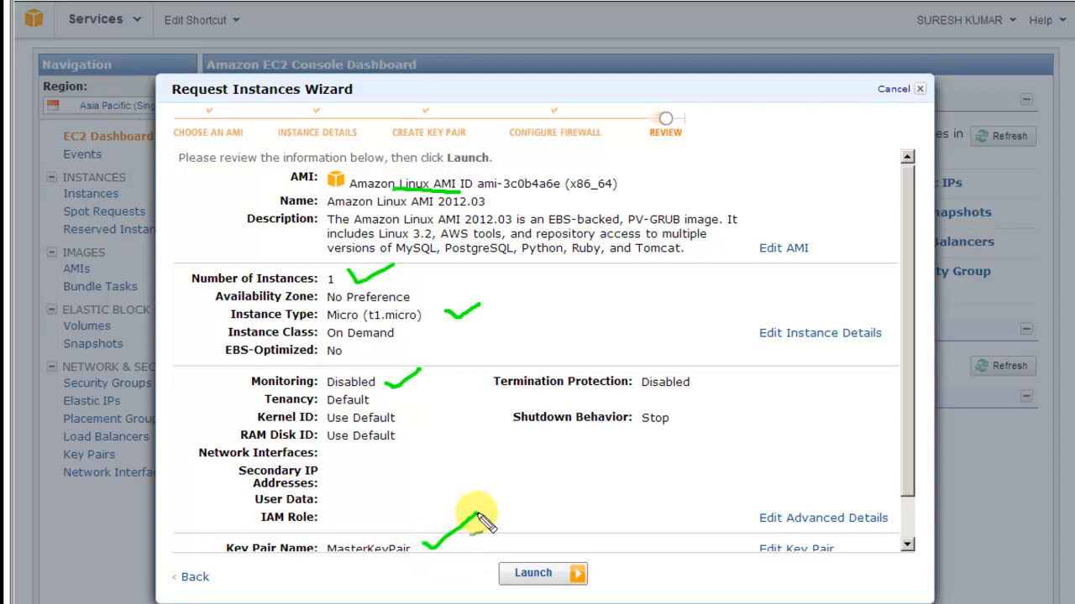
key("Escape")
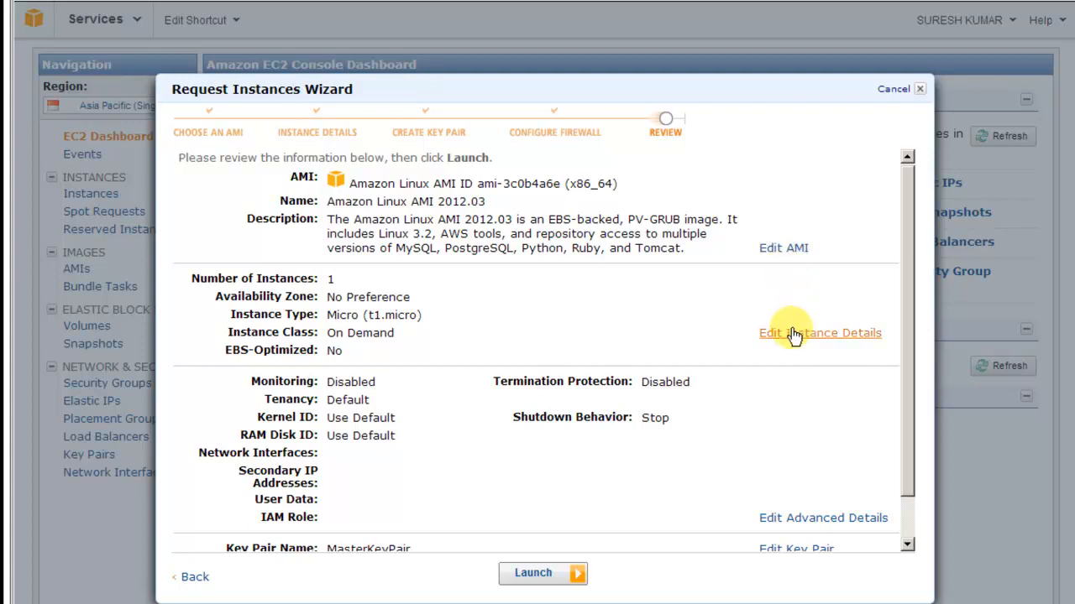
- Launch the configured instance and close the launch confirmation
scroll(912, 429, "down", 2)
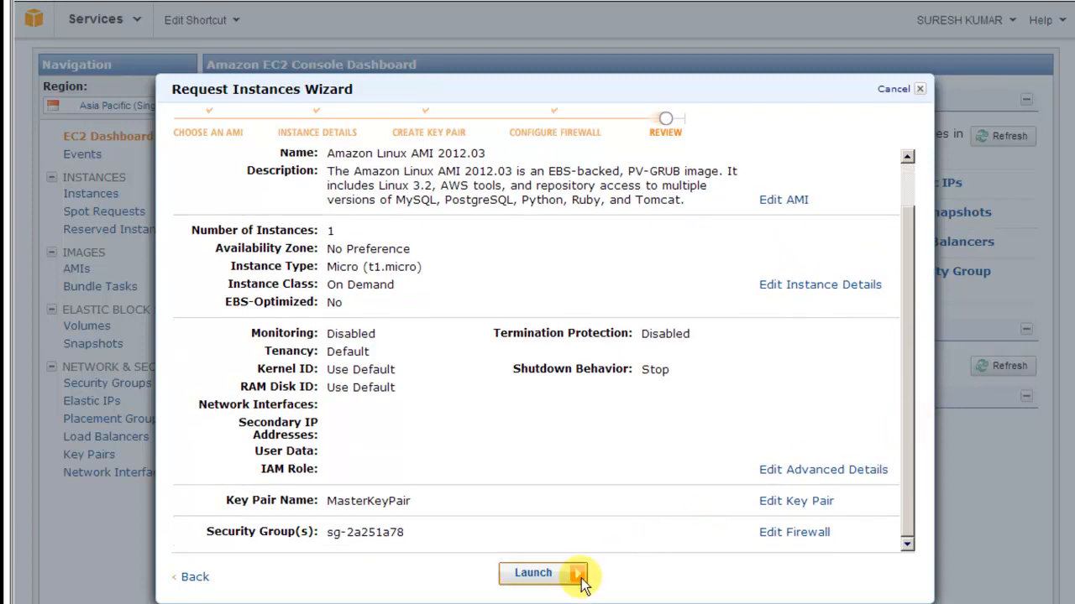
left_click(541, 579)
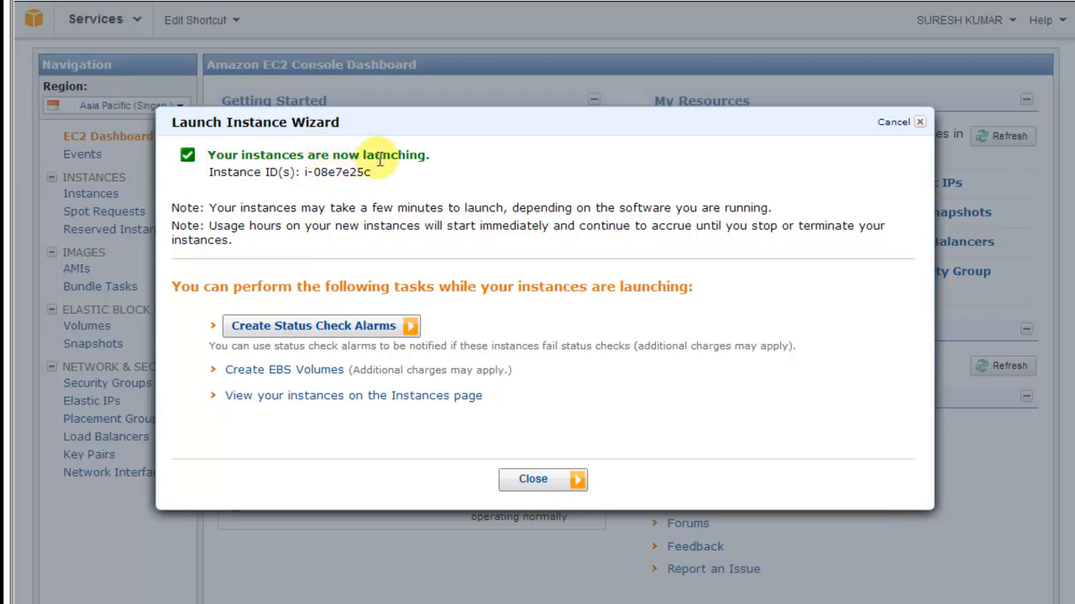
left_click(530, 481)
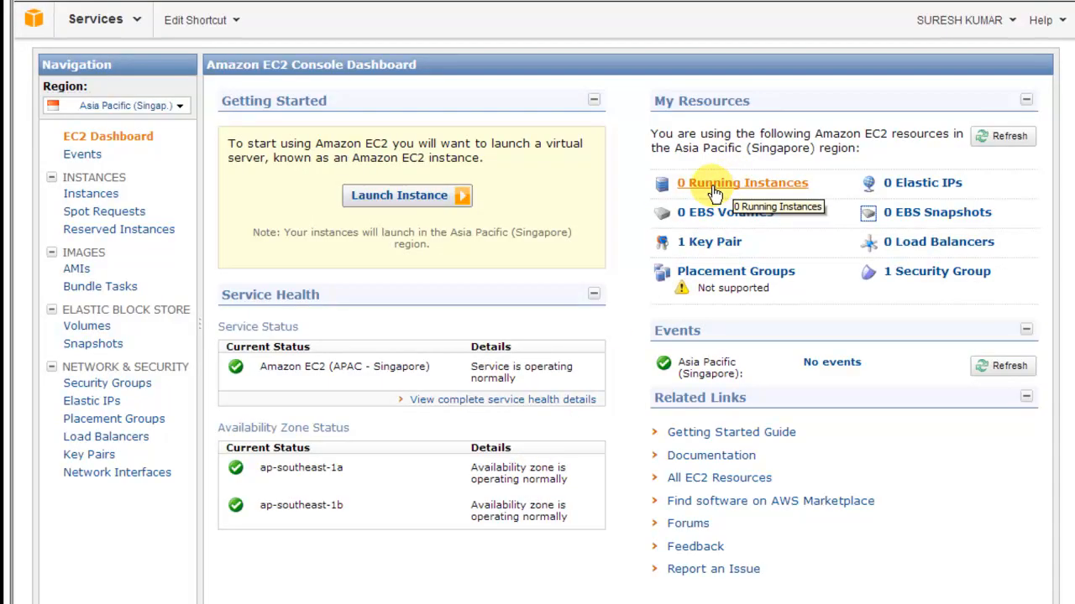
- Refresh the dashboard resources, and view the new t1.micro instance's description and public DNS name in the instances list
left_click(1008, 139)
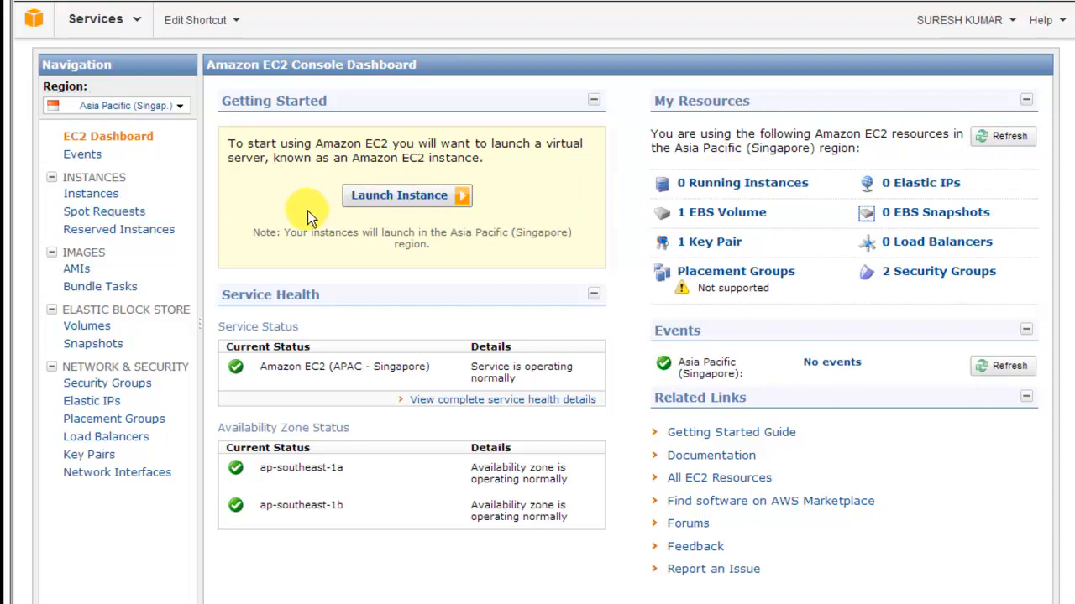
left_click(92, 195)
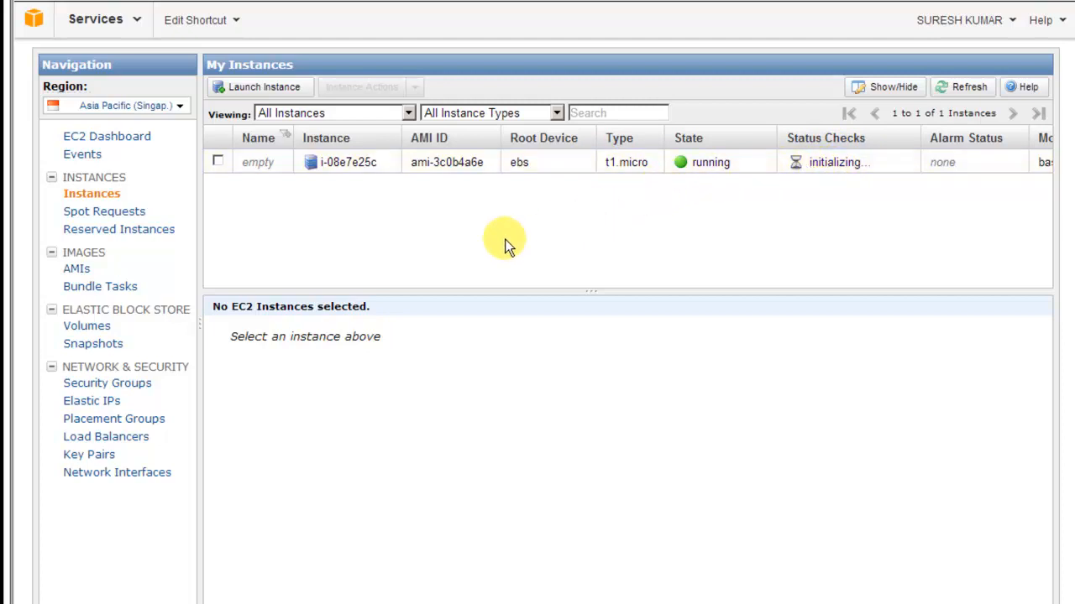
left_click(344, 163)
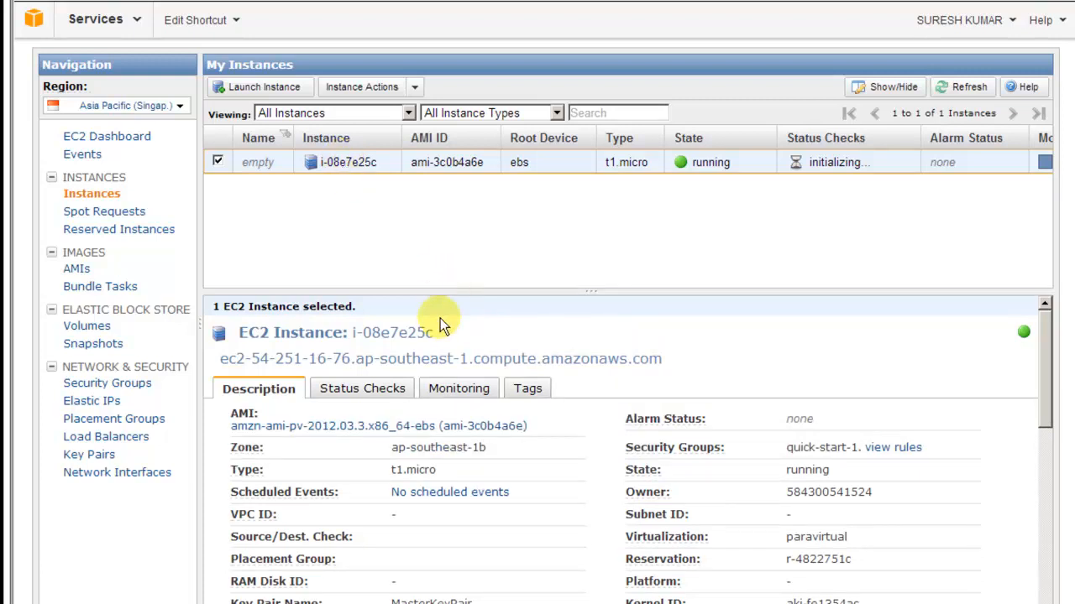
triple_click(438, 359)
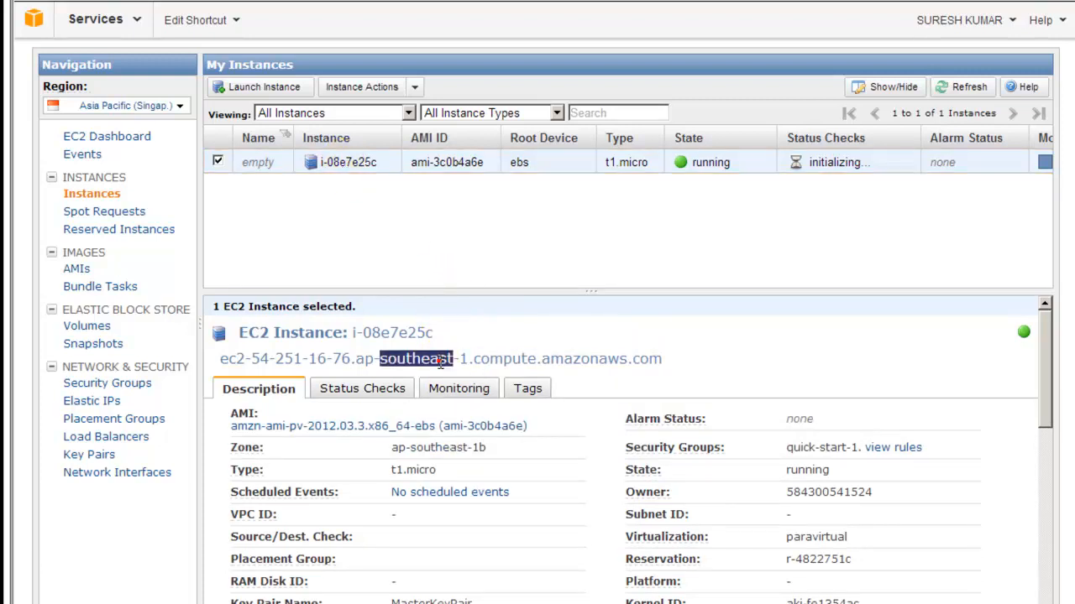
- Examine the selected instance's full public DNS name and read through the properties in its description down to the network details
left_click(439, 361)
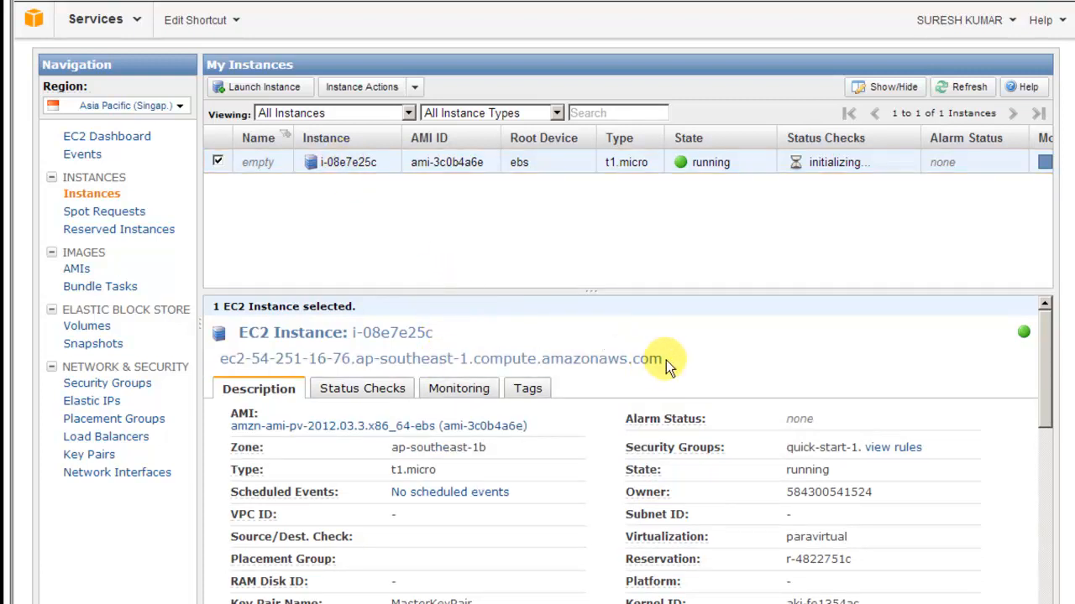
left_click_drag(665, 360, 221, 360)
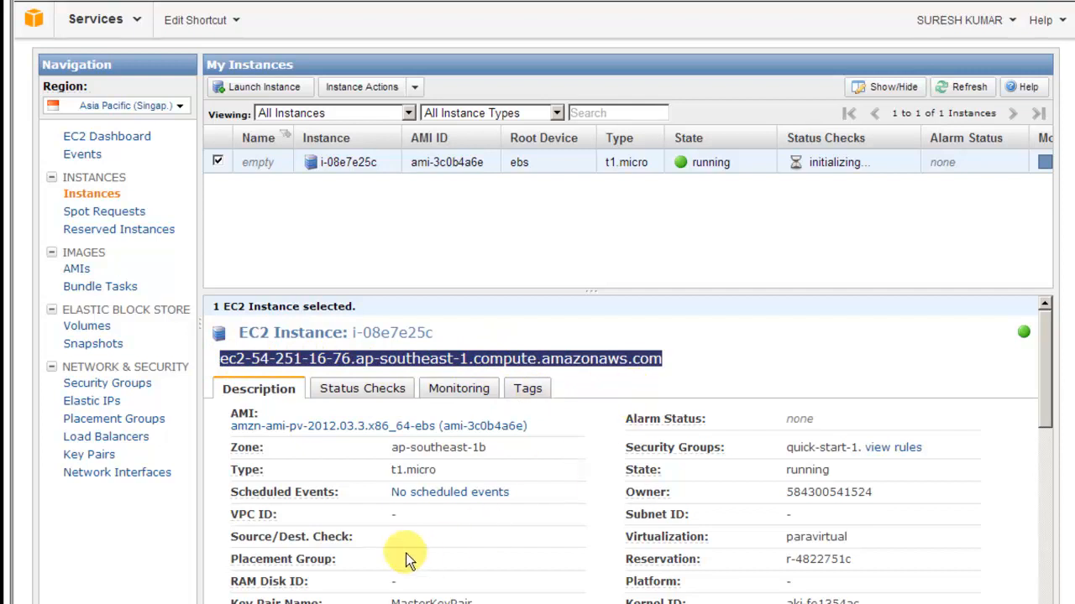
left_click(733, 359)
scroll(733, 359, "down", 4)
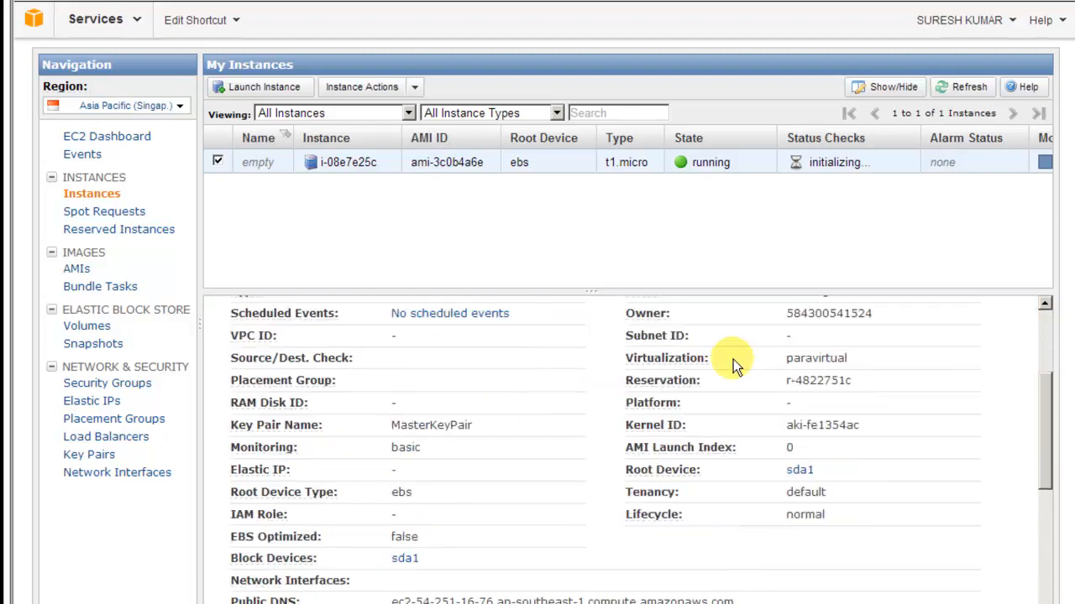
scroll(733, 359, "down", 6)
scroll(733, 359, "up", 8)
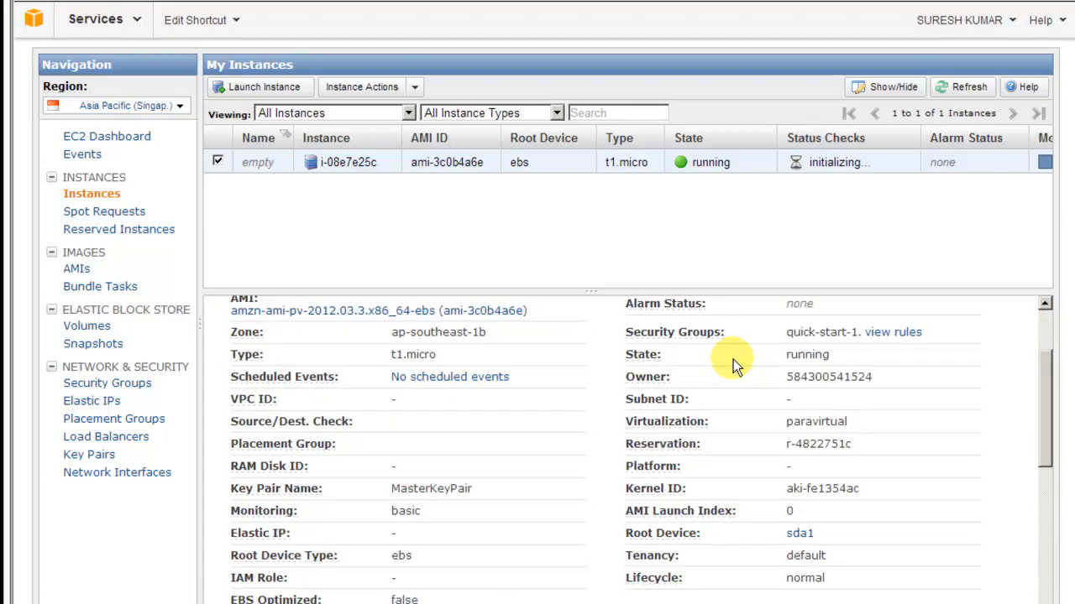
scroll(733, 359, "up", 3)
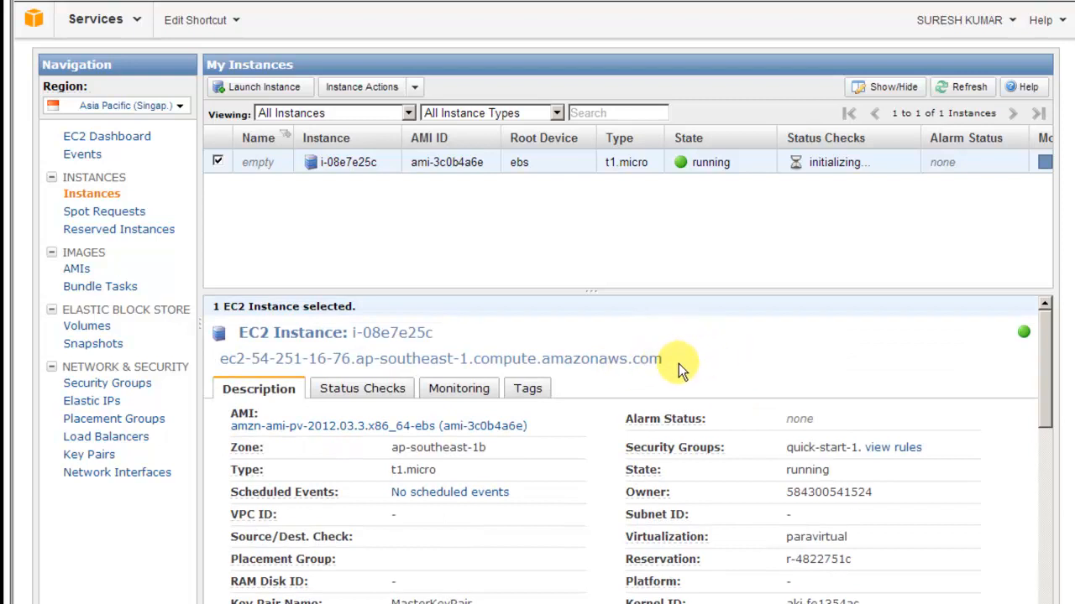
left_click_drag(667, 361, 220, 360)
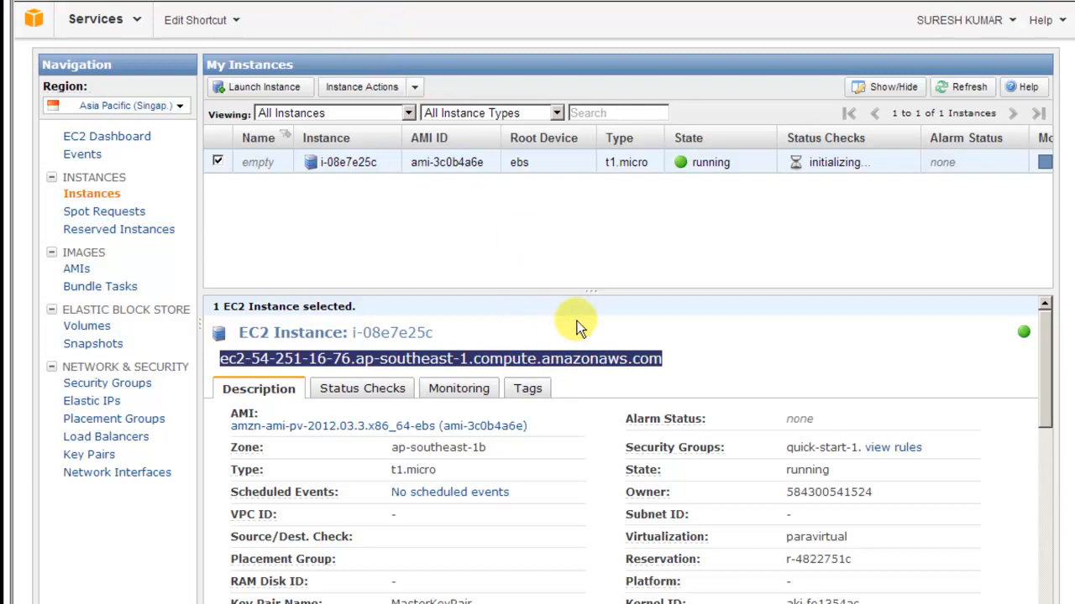
left_click(710, 338)
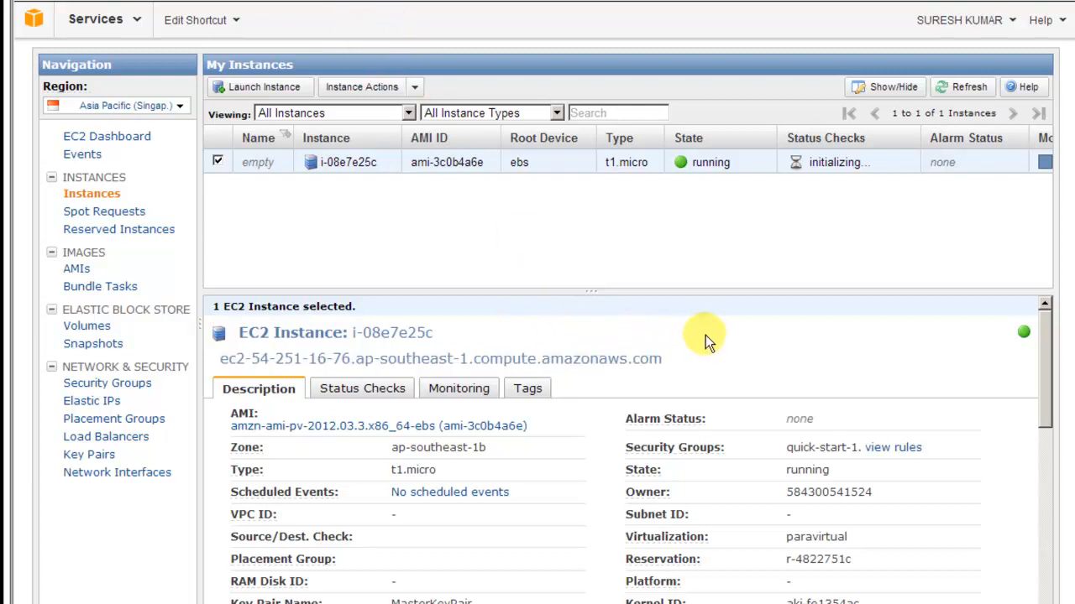